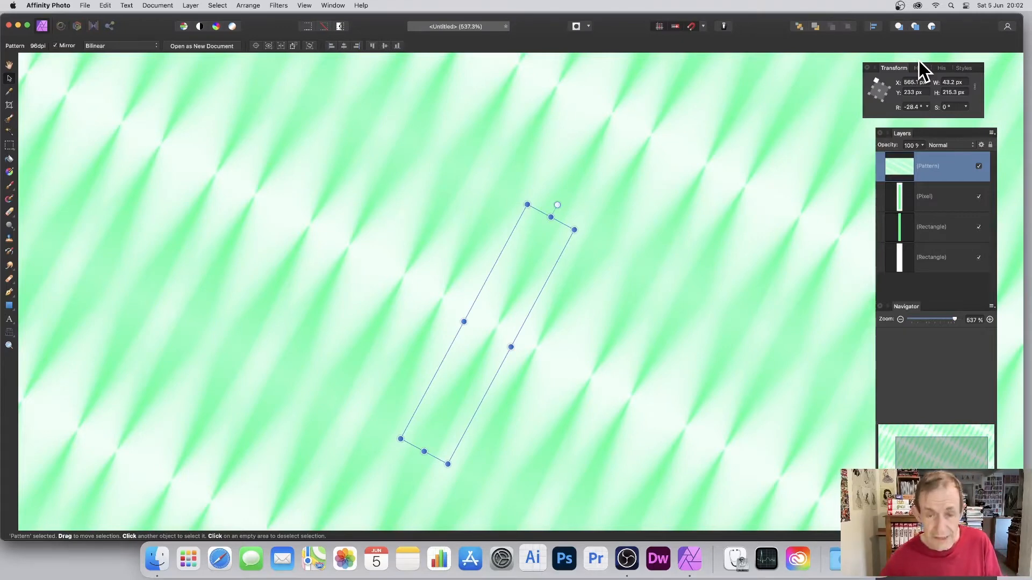
- Undo all the previous green pattern work until the document is empty
{"action": "key", "text": "super+z"}
{"action": "key", "text": "super+z"}
{"action": "key", "text": "super+z"}
{"action": "key", "text": "super+z"}
{"action": "key", "text": "super+z"}
{"action": "key", "text": "super+z"}
{"action": "key", "text": "super+z"}
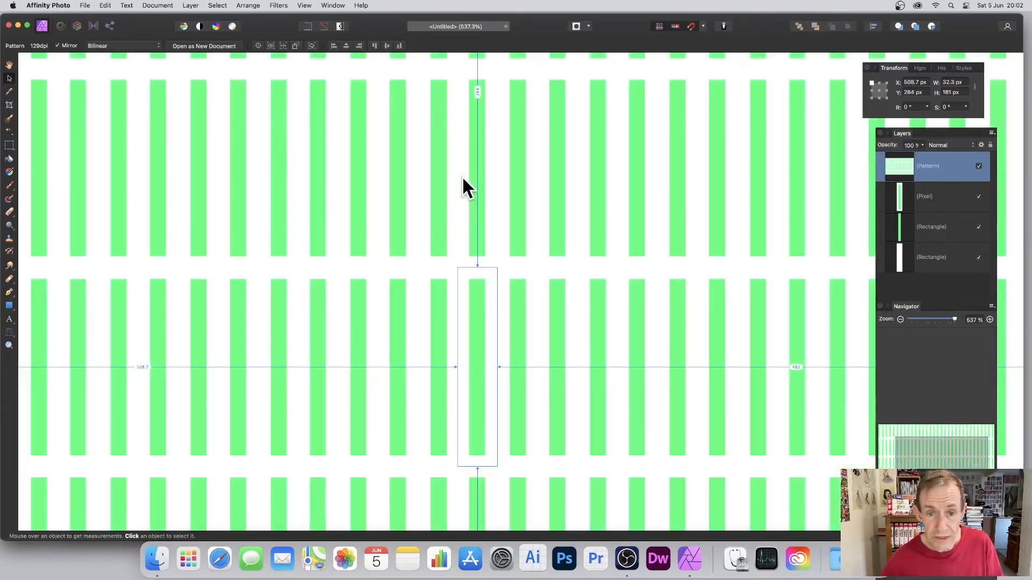
{"action": "key", "text": "super+z"}
{"action": "key", "text": "super+z"}
{"action": "key", "text": "super+z"}
{"action": "key", "text": "super+z"}
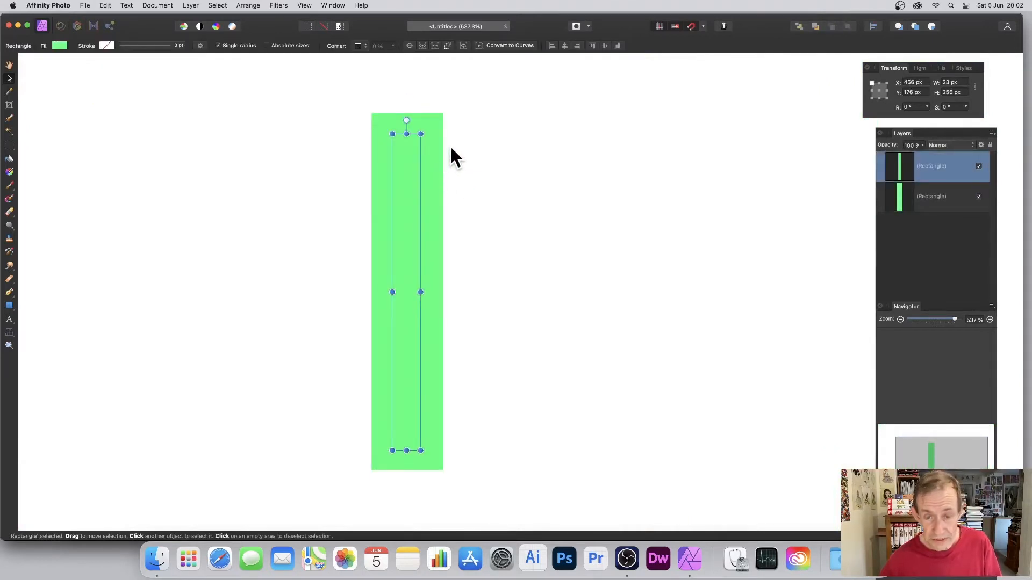
{"action": "key", "text": "super+z"}
{"action": "key", "text": "super+z"}
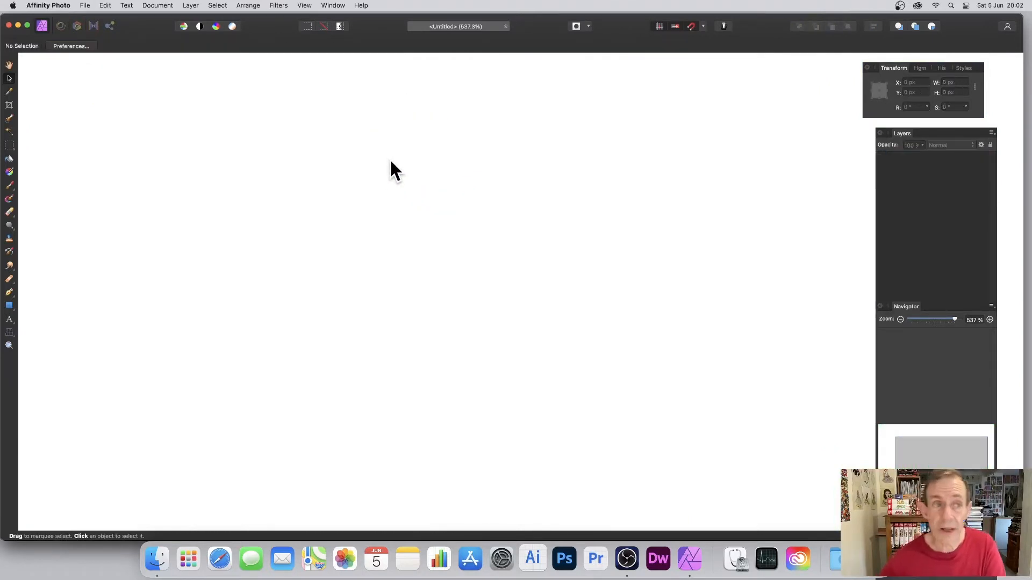
- Draw a tall rectangle about 59 × 278 px near the middle of the view and fill it with white
{"action": "left_click", "coordinate": [9, 307]}
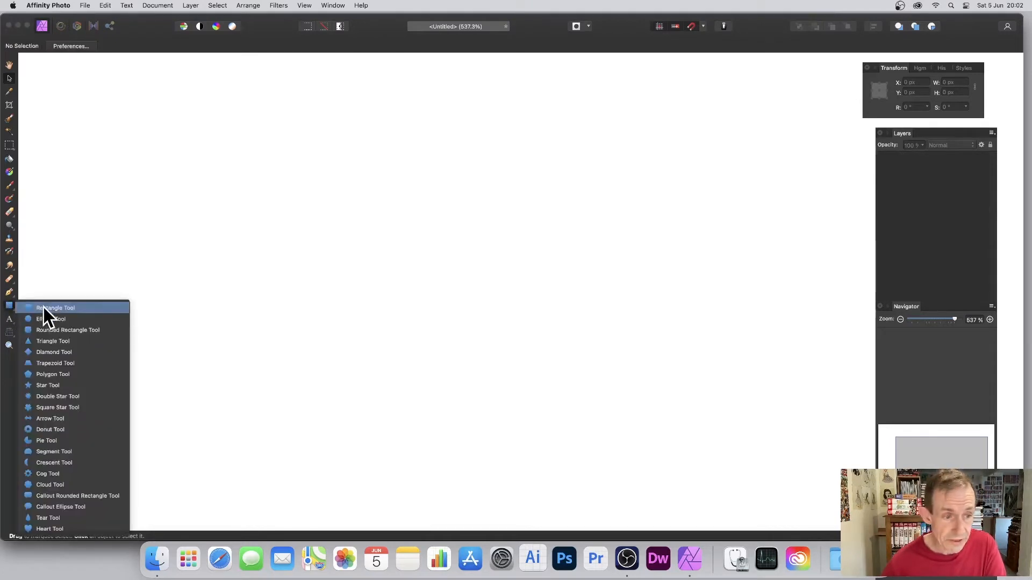
{"action": "left_click", "coordinate": [44, 306]}
{"action": "left_click_drag", "start_coordinate": [412, 139], "coordinate": [482, 483]}
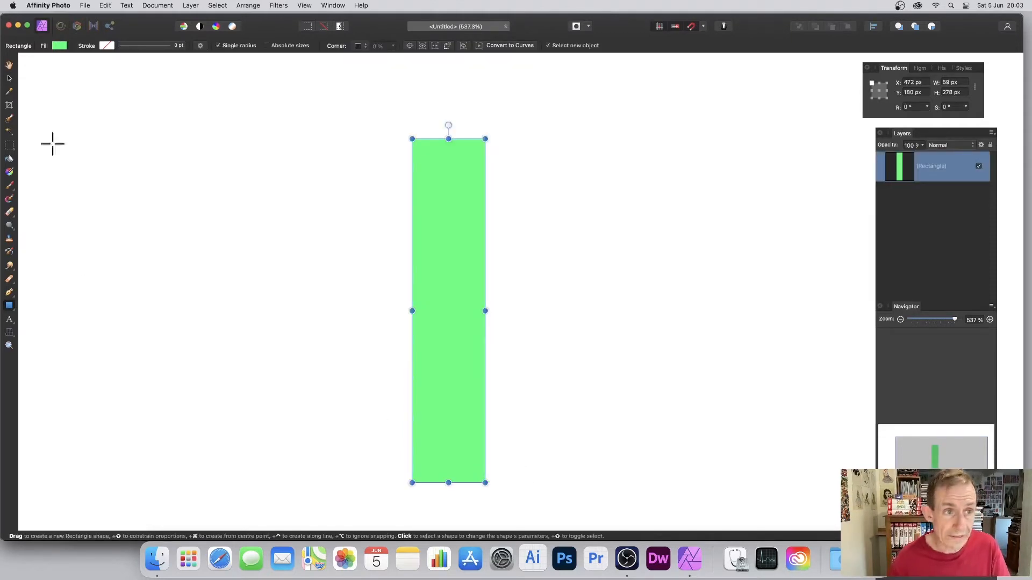
{"action": "left_click", "coordinate": [60, 45]}
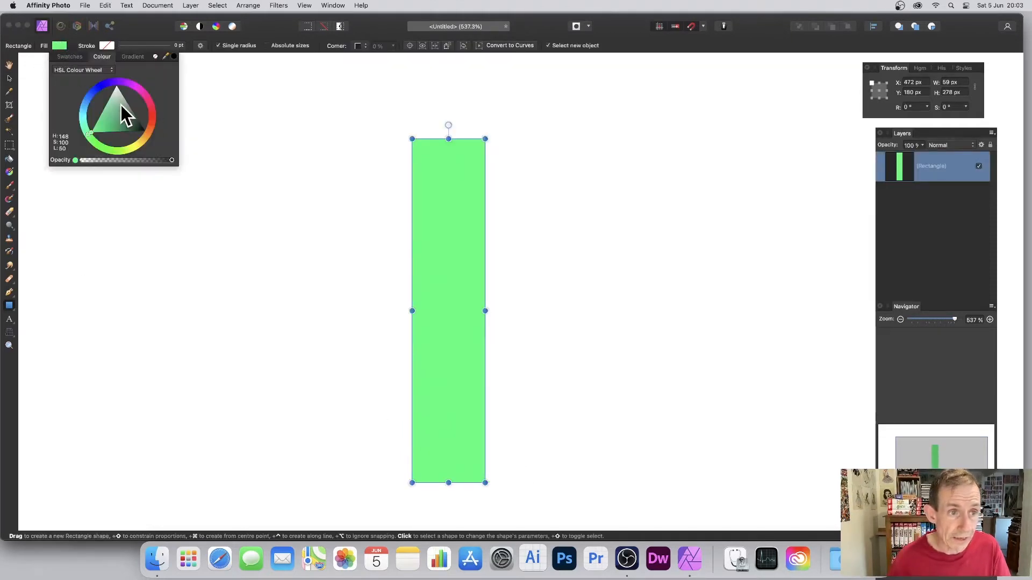
{"action": "left_click_drag", "start_coordinate": [121, 105], "coordinate": [117, 76]}
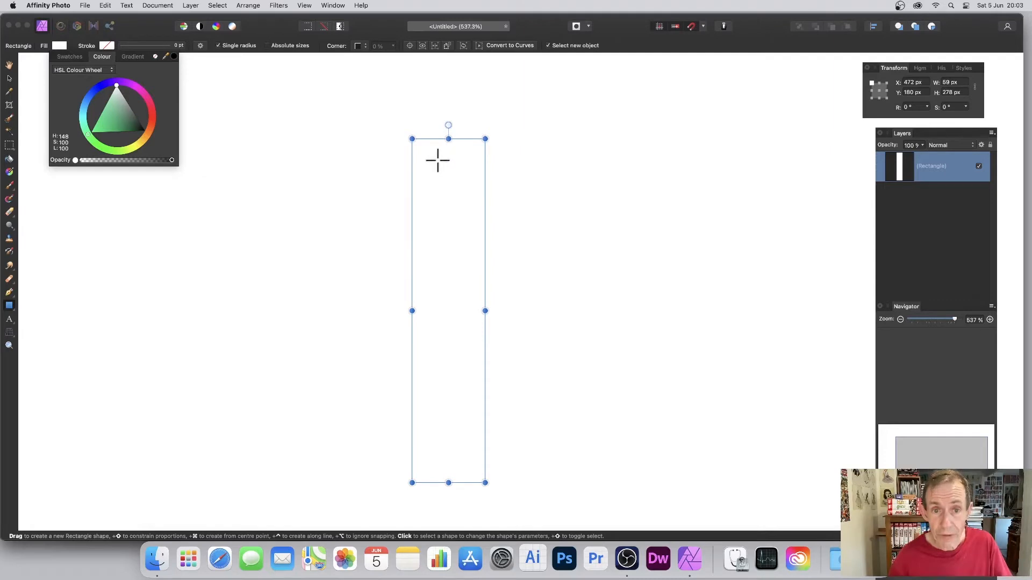
- Draw a narrower rectangle about 18 × 226 px inside the white one and fill it orange-red (H 11, S 97, L 54)
{"action": "left_click_drag", "start_coordinate": [439, 160], "coordinate": [461, 440]}
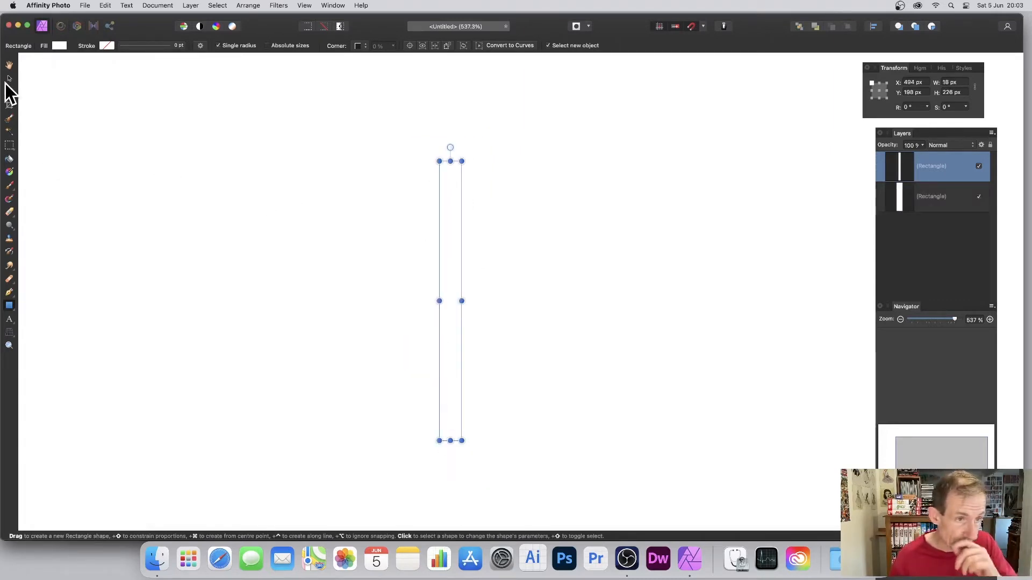
{"action": "left_click", "coordinate": [59, 45]}
{"action": "left_click", "coordinate": [108, 116]}
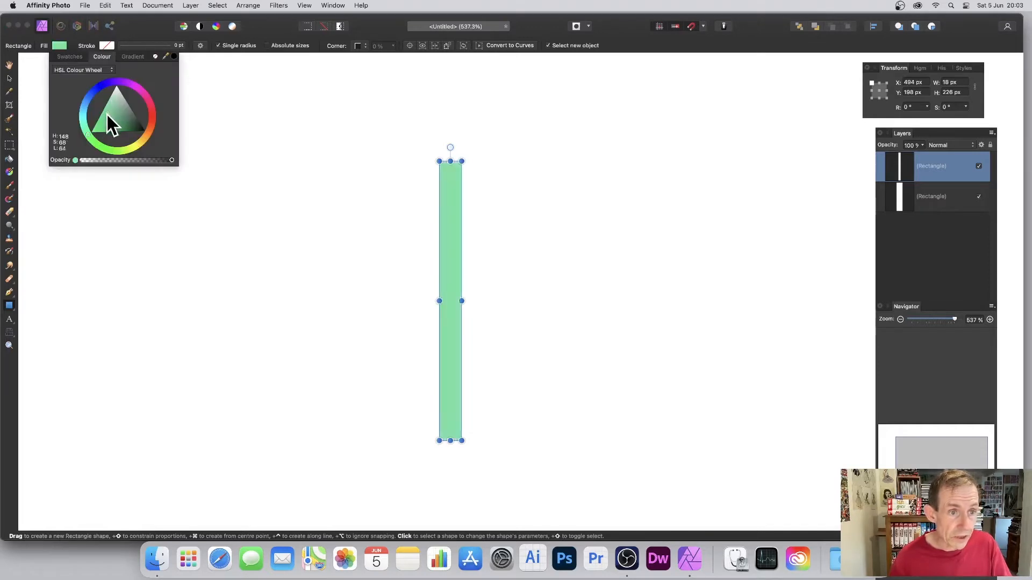
{"action": "left_click_drag", "start_coordinate": [107, 114], "coordinate": [95, 127]}
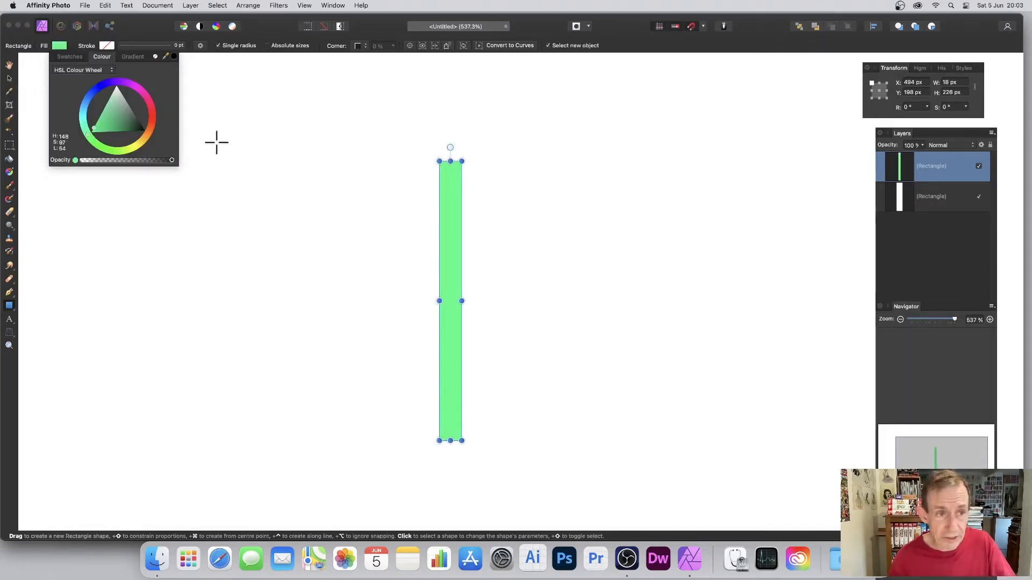
{"action": "left_click", "coordinate": [153, 122]}
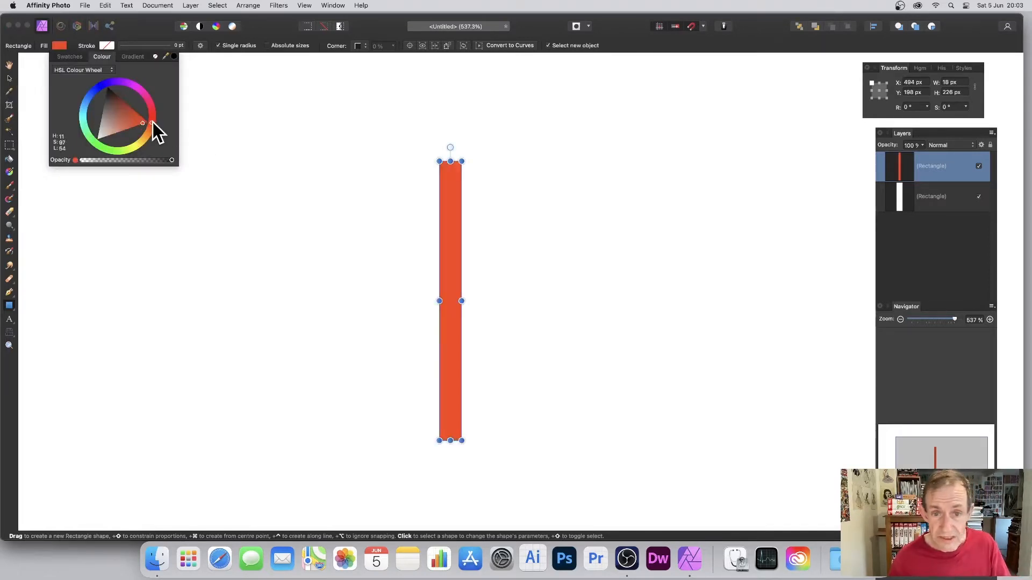
- Select both rectangles, combine them into a new pixel layer with Merge Visible, and hide the two original rectangle layers
{"action": "left_click", "coordinate": [9, 78]}
{"action": "left_click_drag", "start_coordinate": [345, 111], "coordinate": [571, 482]}
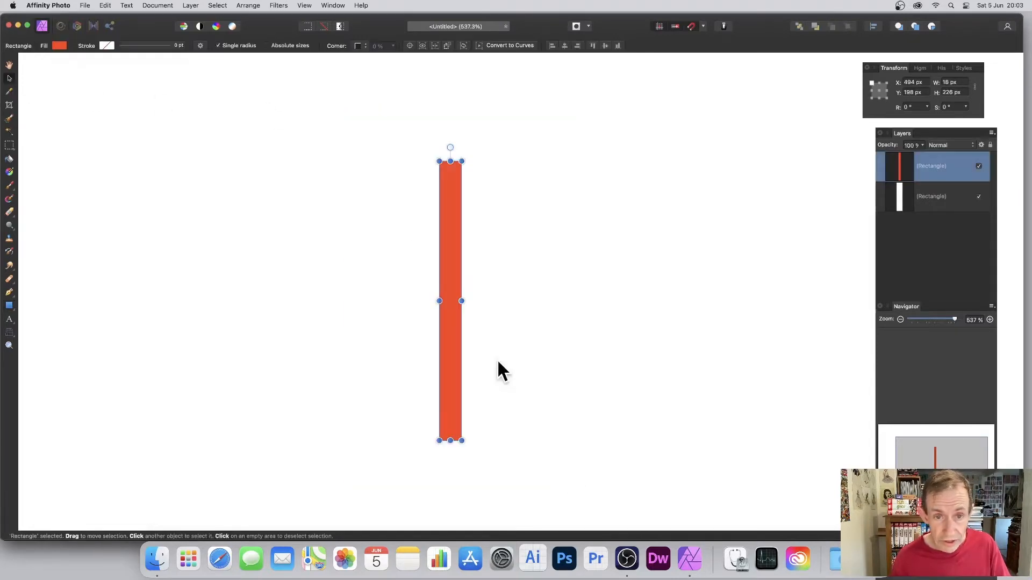
{"action": "left_click_drag", "start_coordinate": [302, 101], "coordinate": [650, 497]}
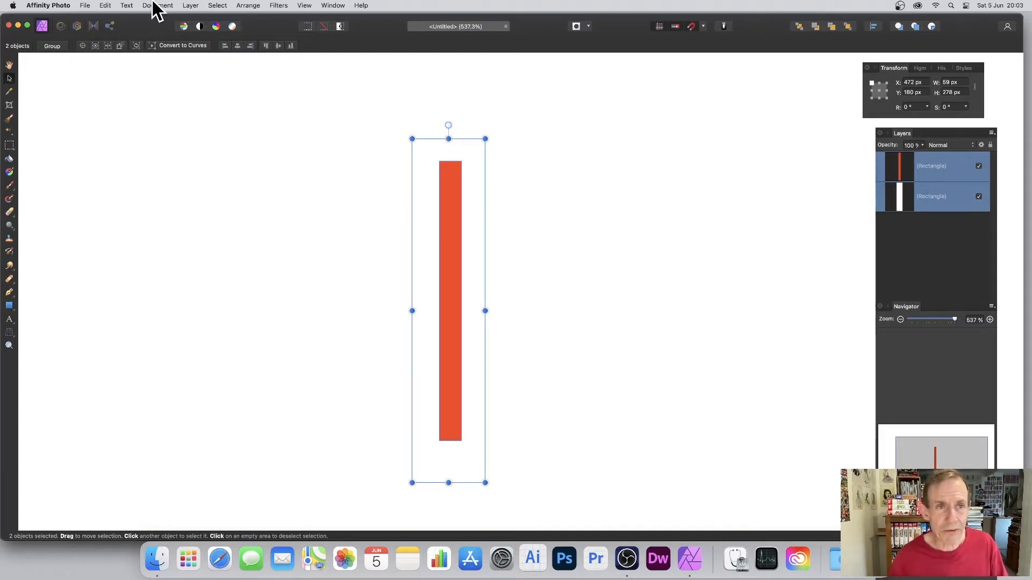
{"action": "left_click", "coordinate": [192, 5]}
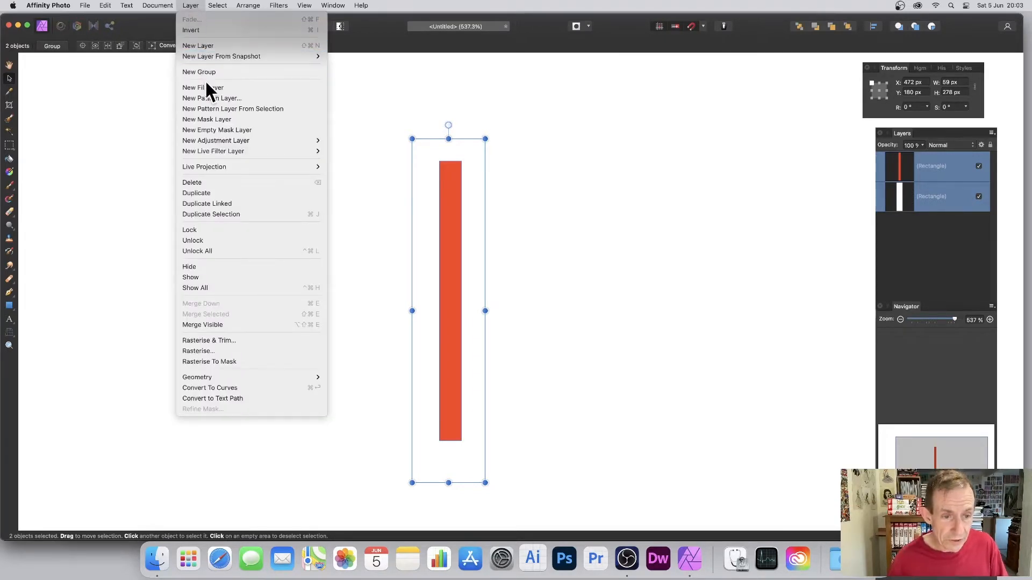
{"action": "left_click", "coordinate": [231, 325]}
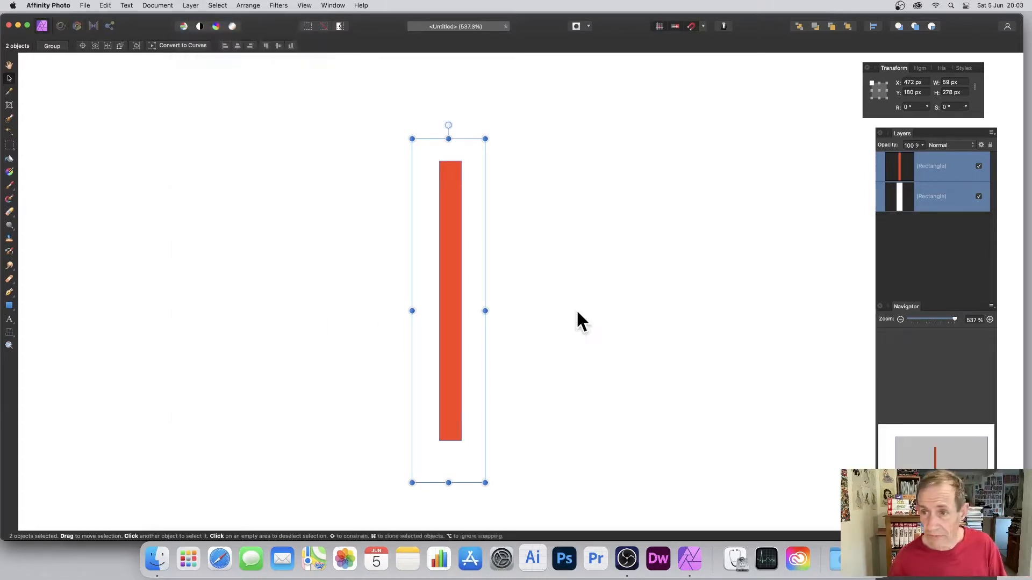
{"action": "left_click", "coordinate": [976, 200]}
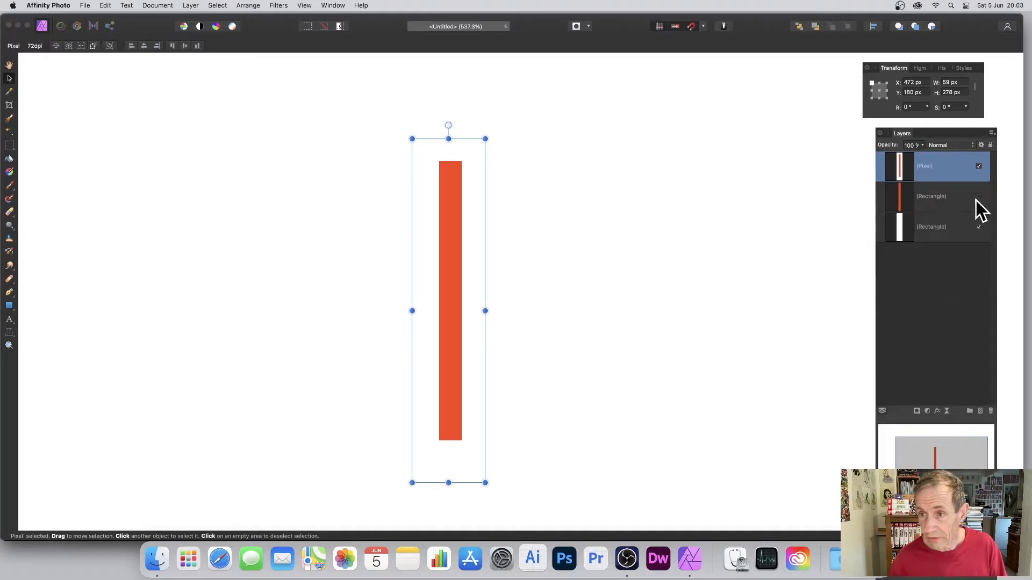
{"action": "left_click", "coordinate": [978, 227]}
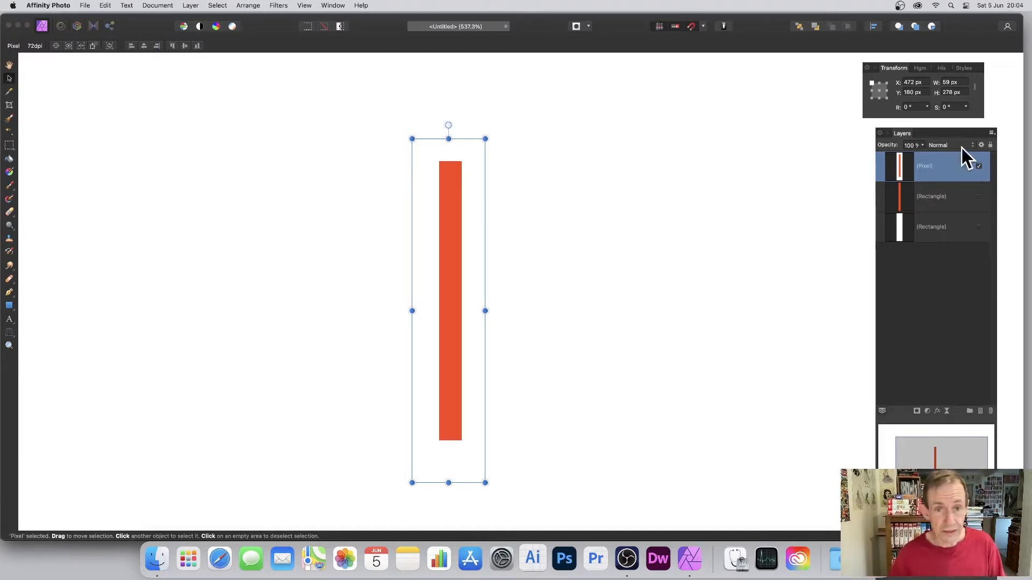
- Create a mirrored pattern layer from the merged stripe with a tile about 61 × 287 px, and hide the source pixel layer
{"action": "left_click", "coordinate": [191, 6]}
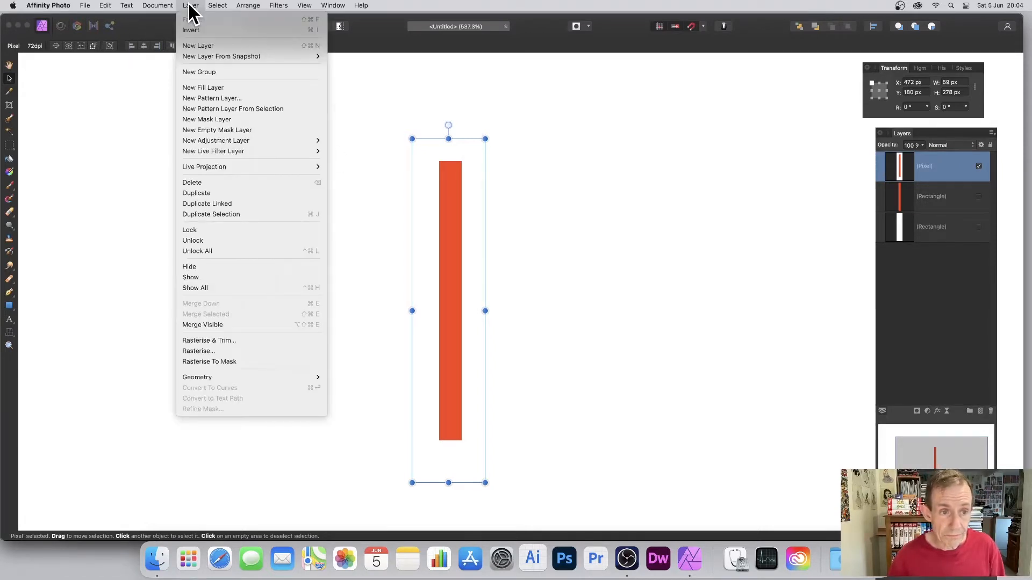
{"action": "left_click", "coordinate": [235, 109]}
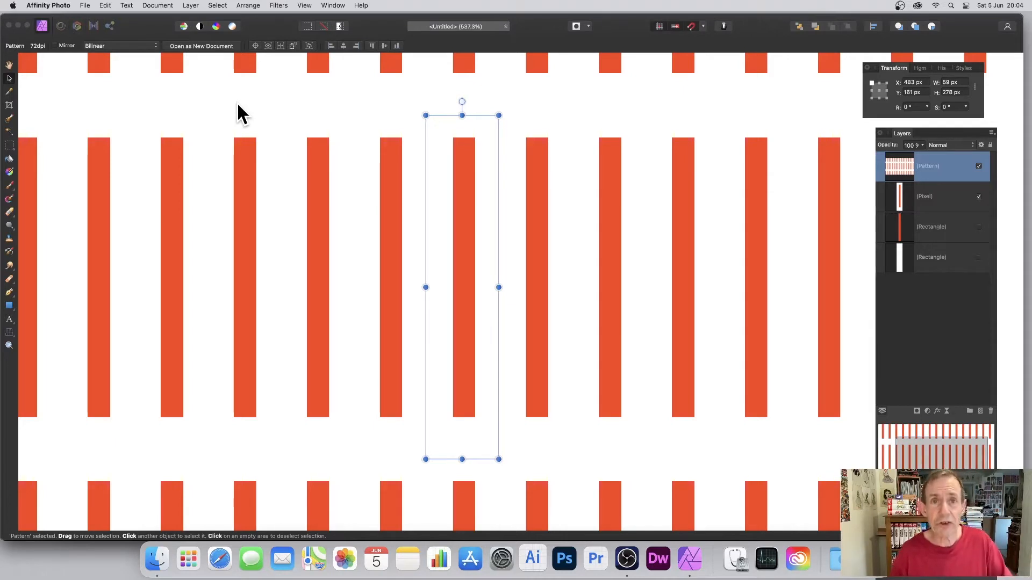
{"action": "left_click", "coordinate": [53, 46]}
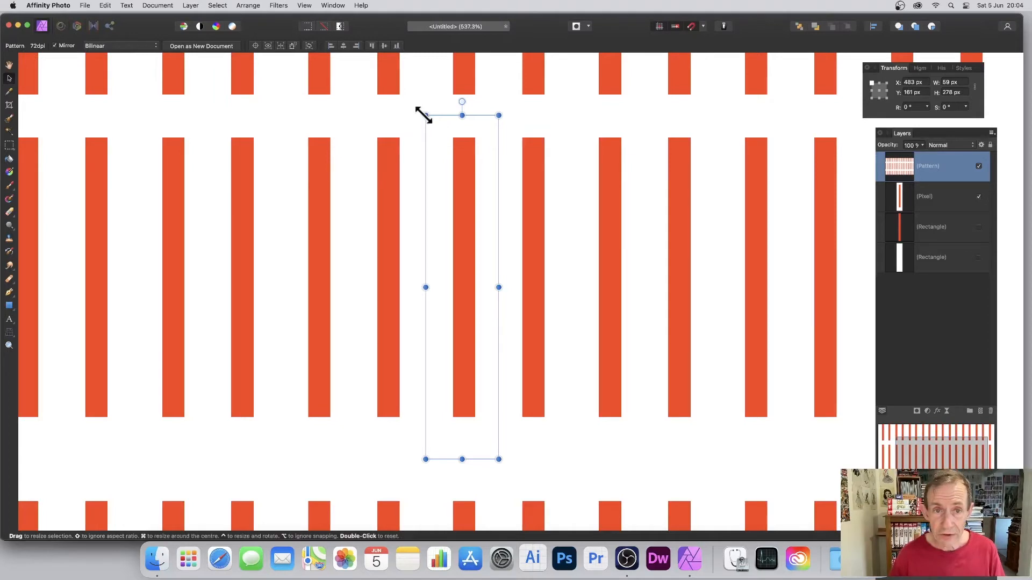
{"action": "mouse_move", "coordinate": [421, 112]}
{"action": "left_mouse_down"}
{"action": "mouse_move", "coordinate": [438, 143]}
{"action": "mouse_move", "coordinate": [408, 107]}
{"action": "left_mouse_up"}
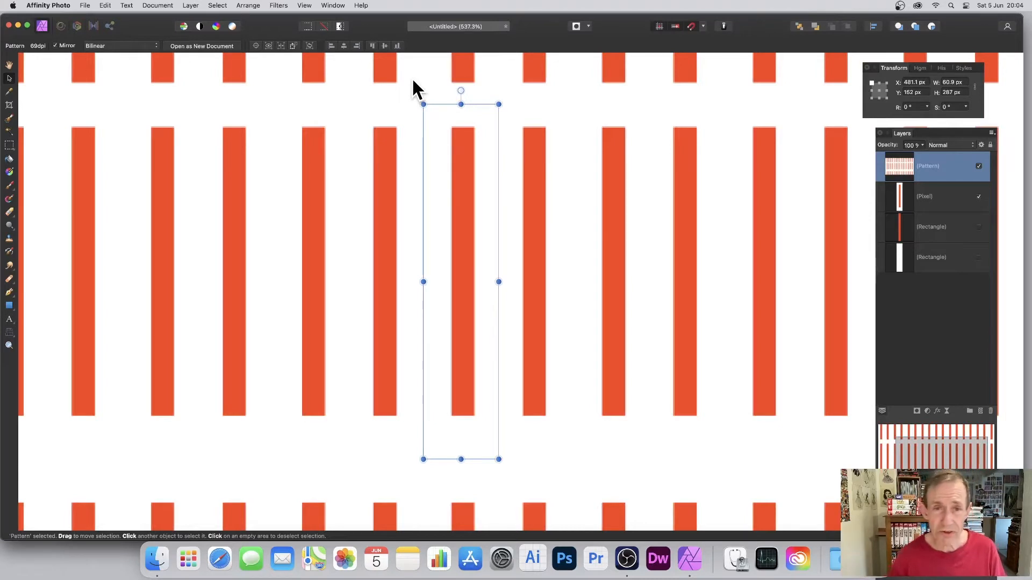
{"action": "left_click", "coordinate": [978, 196]}
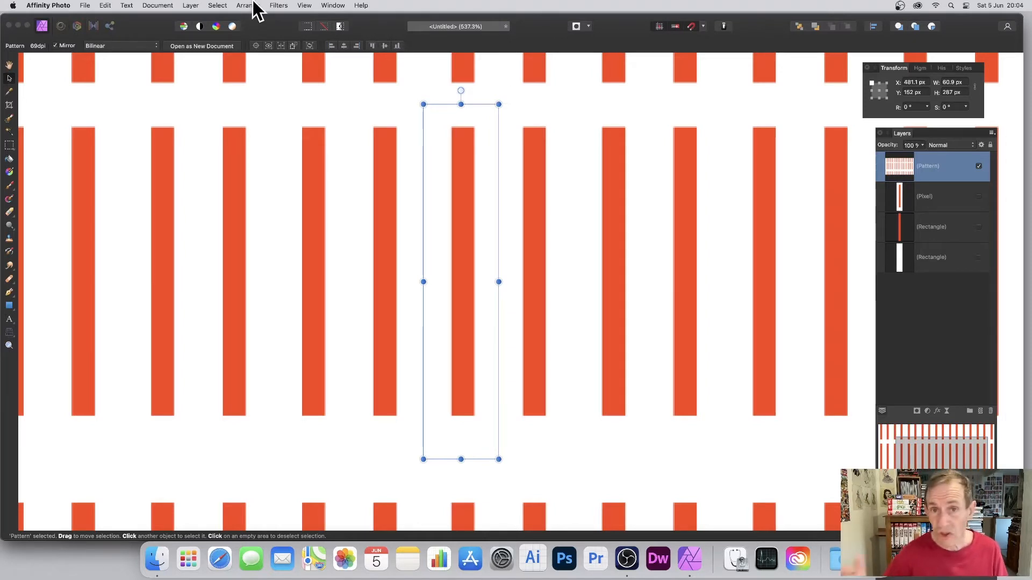
- Apply a Zoom Blur with a 96.8 px radius to the pattern layer, placing the effect centre slightly below the middle of the tile
{"action": "left_click", "coordinate": [280, 6]}
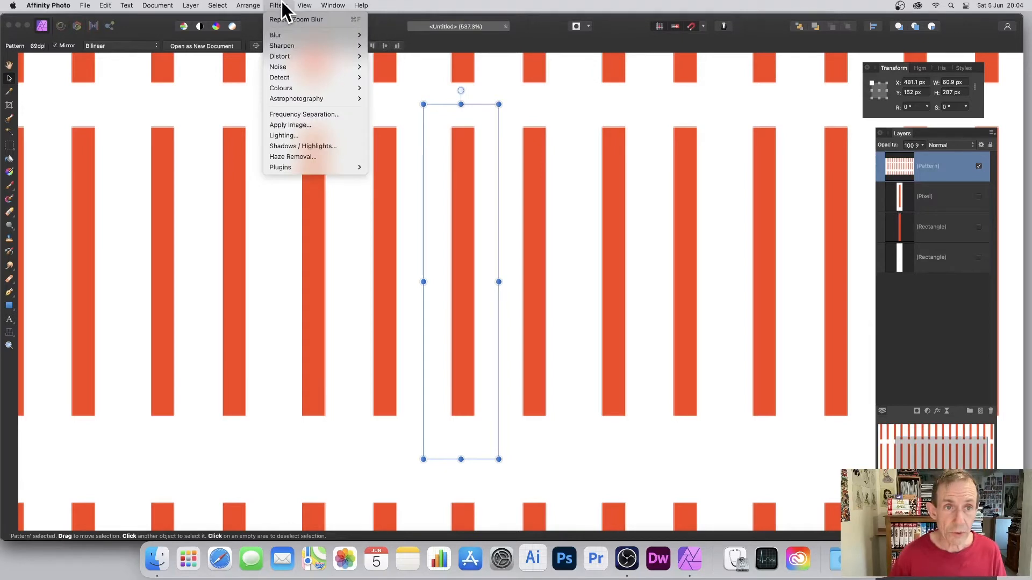
{"action": "mouse_move", "coordinate": [282, 35]}
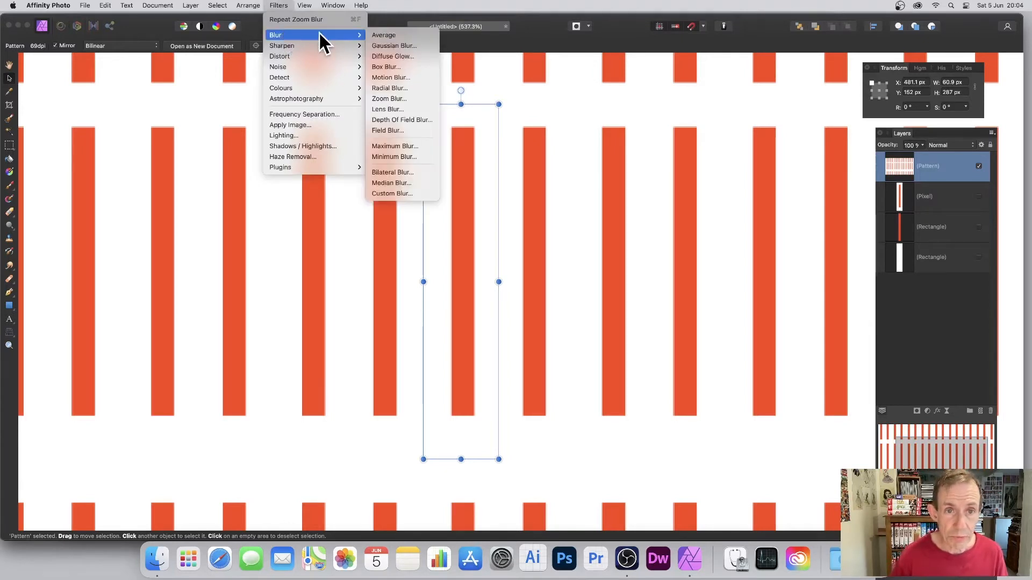
{"action": "left_click", "coordinate": [401, 97]}
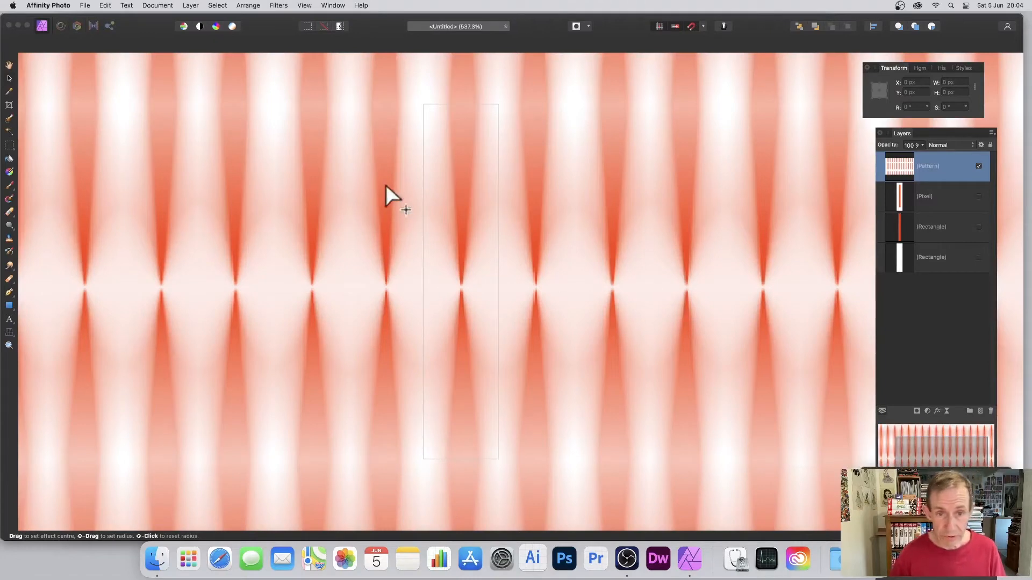
{"action": "left_click_drag", "start_coordinate": [474, 232], "coordinate": [456, 283]}
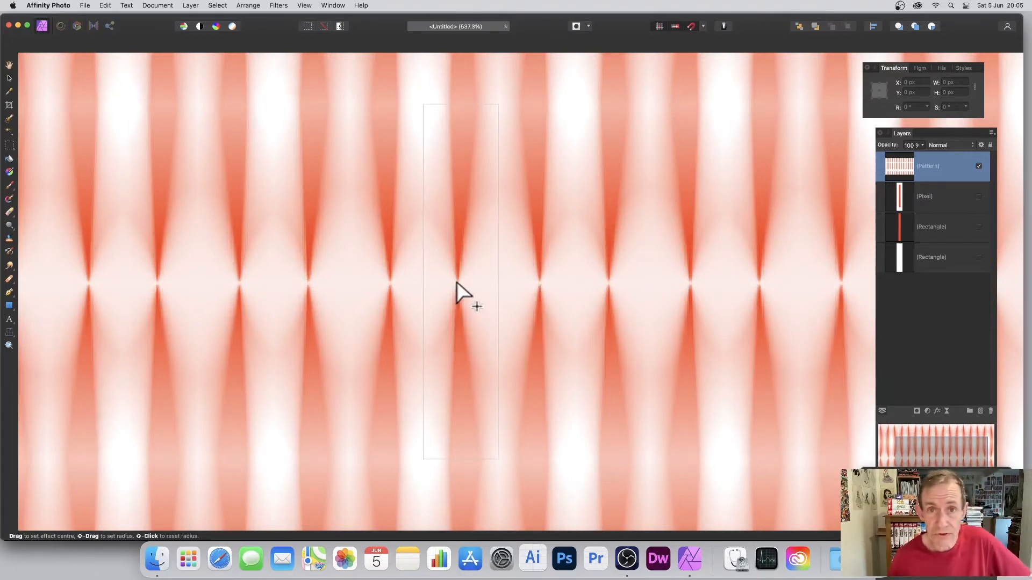
{"action": "left_click_drag", "start_coordinate": [456, 282], "coordinate": [437, 237]}
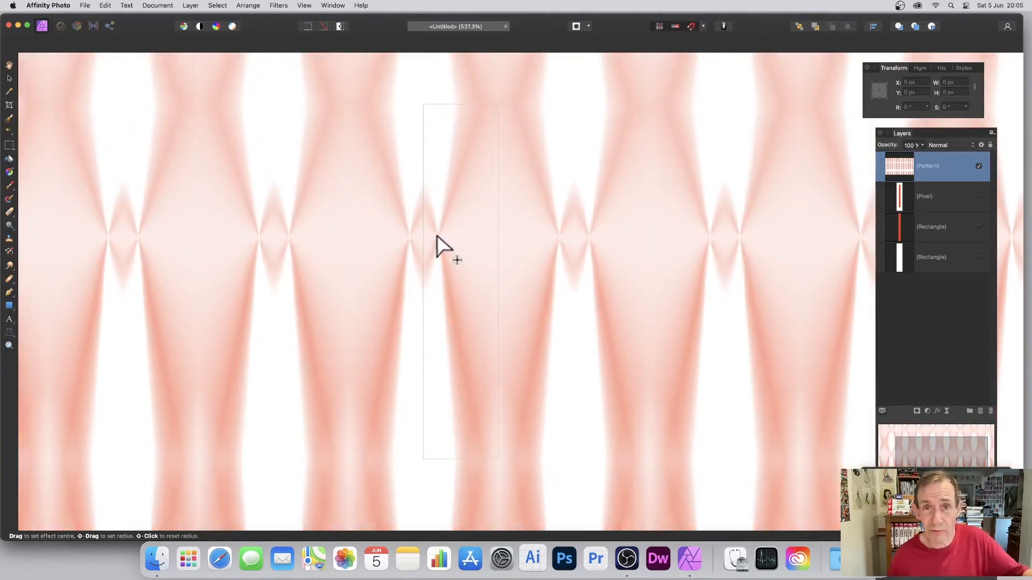
{"action": "left_click_drag", "start_coordinate": [436, 233], "coordinate": [449, 264]}
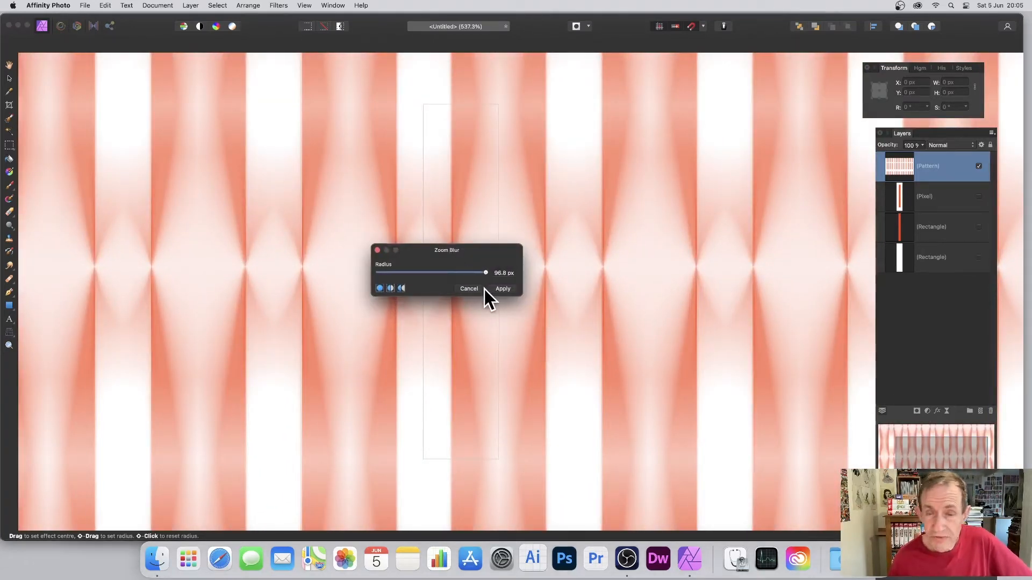
{"action": "left_click_drag", "start_coordinate": [424, 220], "coordinate": [455, 329]}
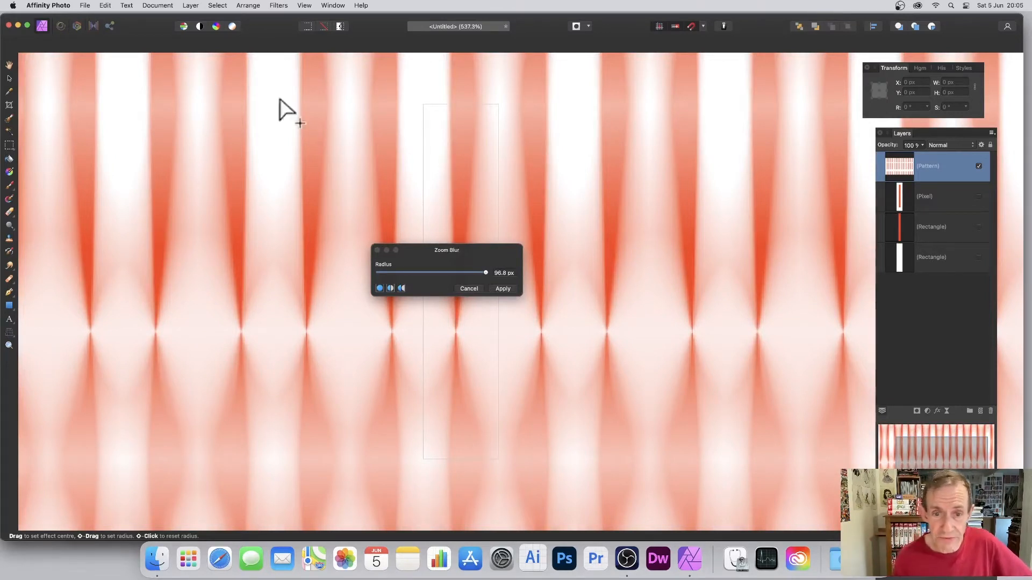
{"action": "left_click", "coordinate": [510, 289]}
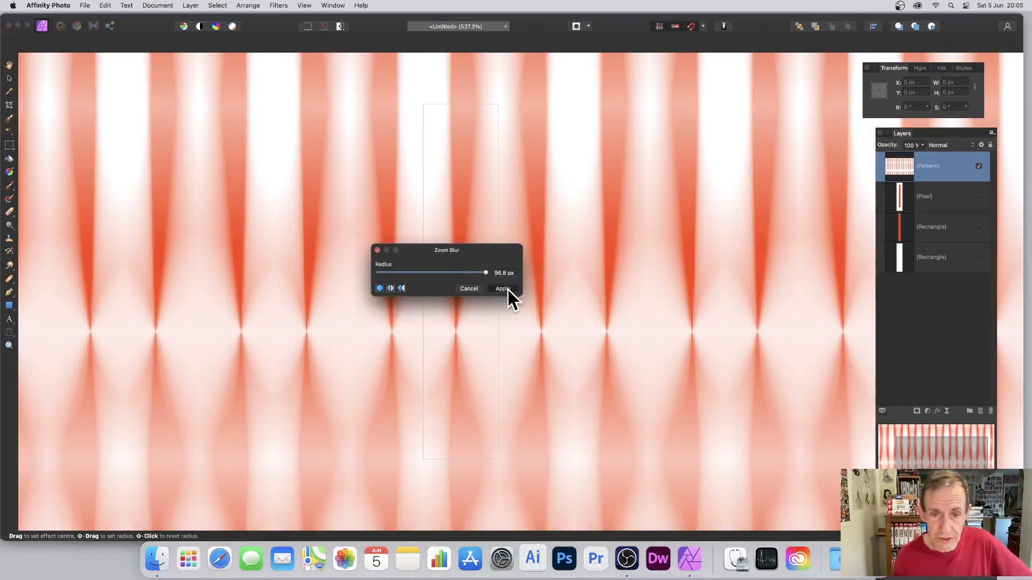
{"action": "left_click", "coordinate": [501, 291]}
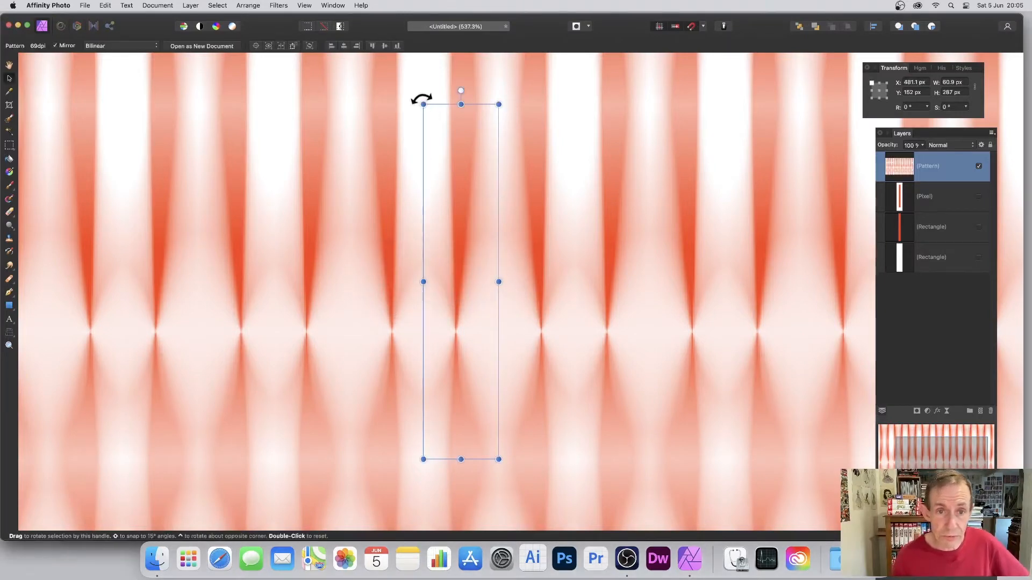
- Shrink the pattern tile to about 32 × 150 px and rotate it to about -35°
{"action": "left_click_drag", "start_coordinate": [424, 105], "coordinate": [515, 265]}
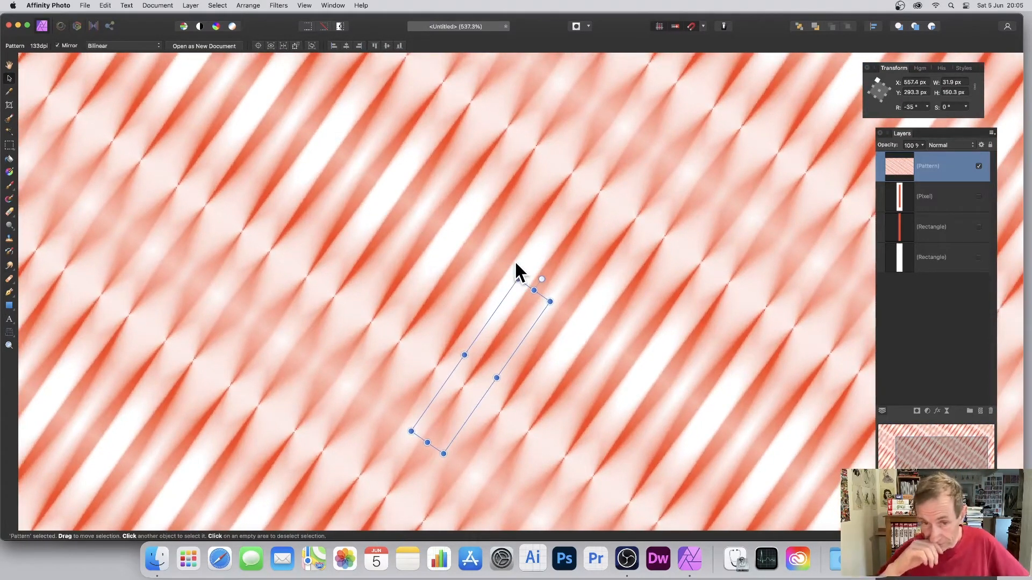
- Merge the visible pattern into a new pixel layer and hide the pattern layer beneath it
{"action": "left_click", "coordinate": [191, 6]}
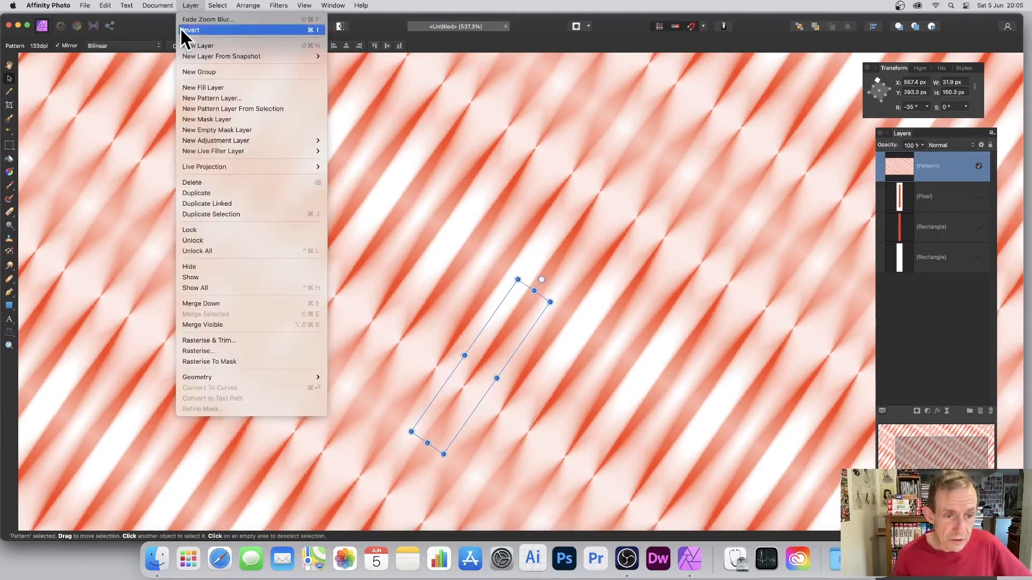
{"action": "left_click", "coordinate": [217, 324]}
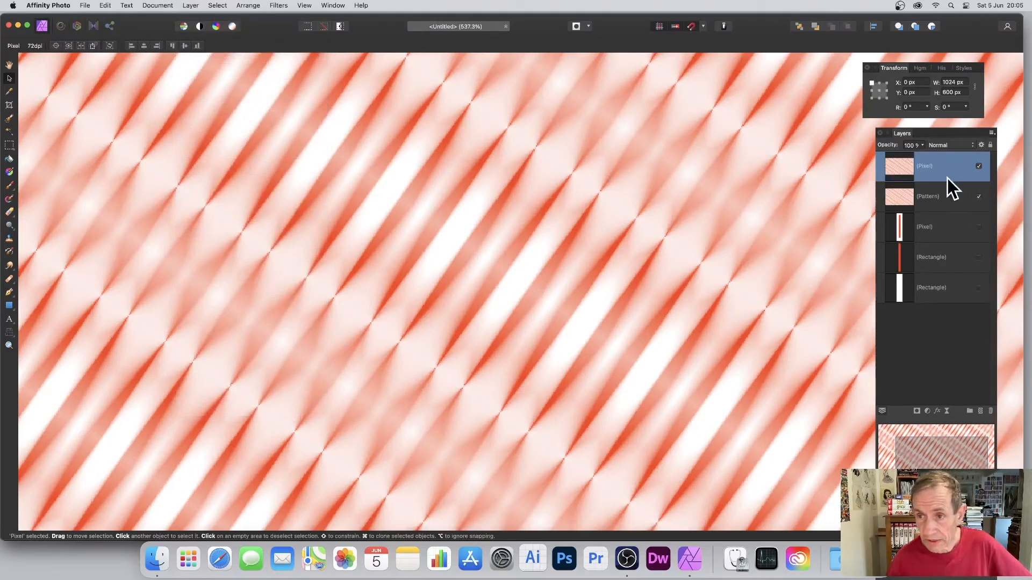
{"action": "left_click", "coordinate": [977, 197]}
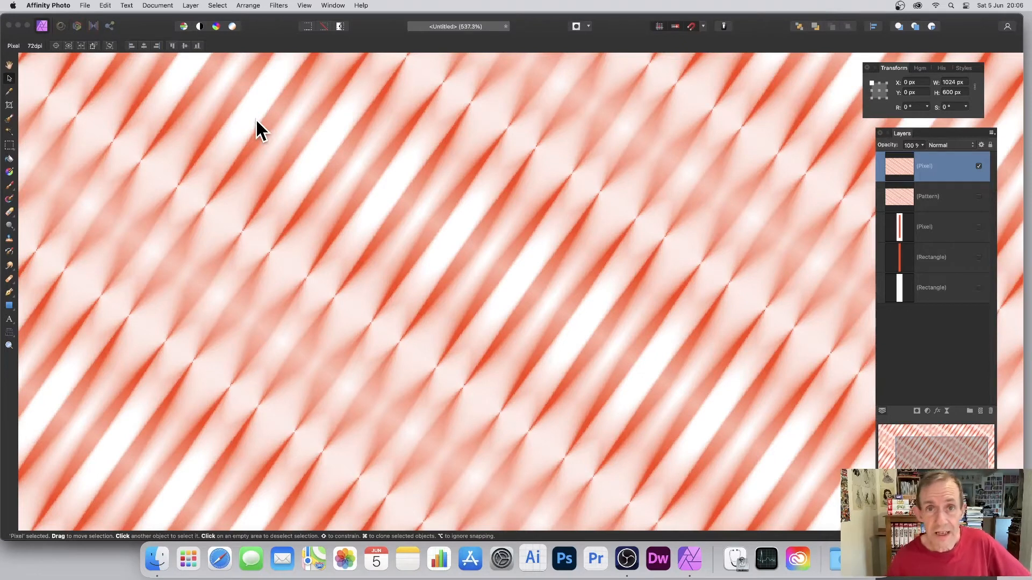
{"action": "left_click", "coordinate": [292, 75]}
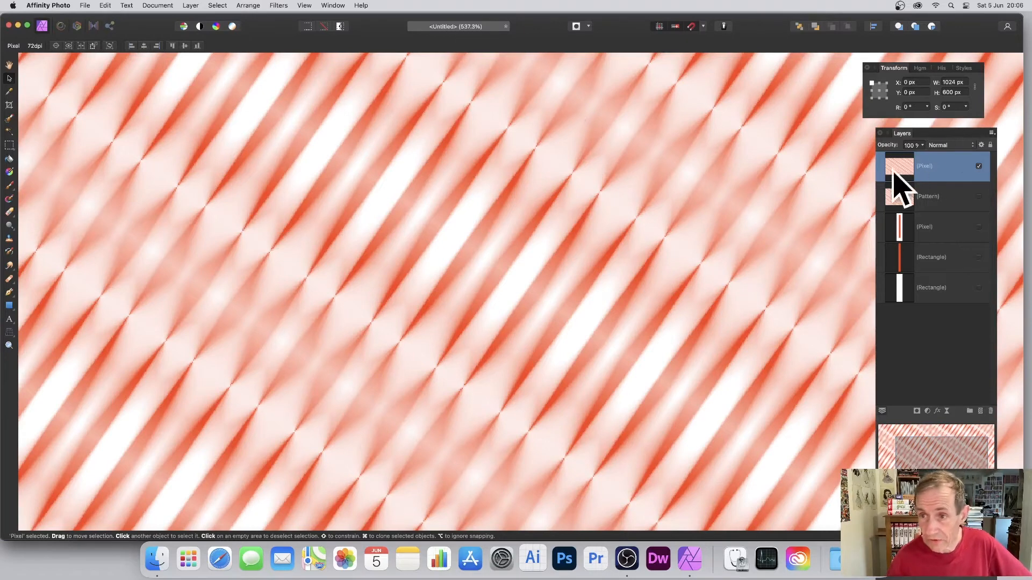
{"action": "left_click", "coordinate": [304, 6]}
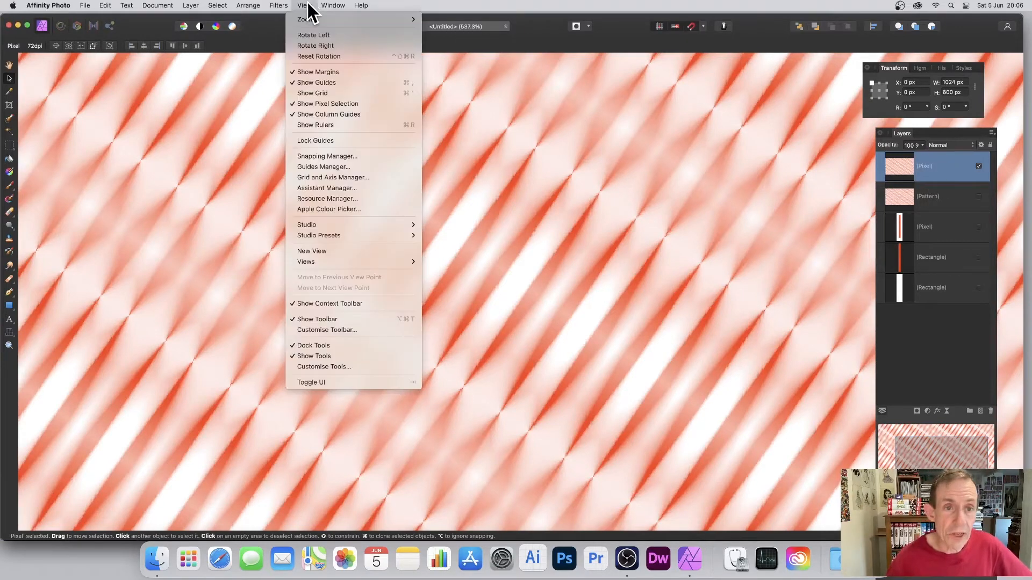
{"action": "mouse_move", "coordinate": [334, 224]}
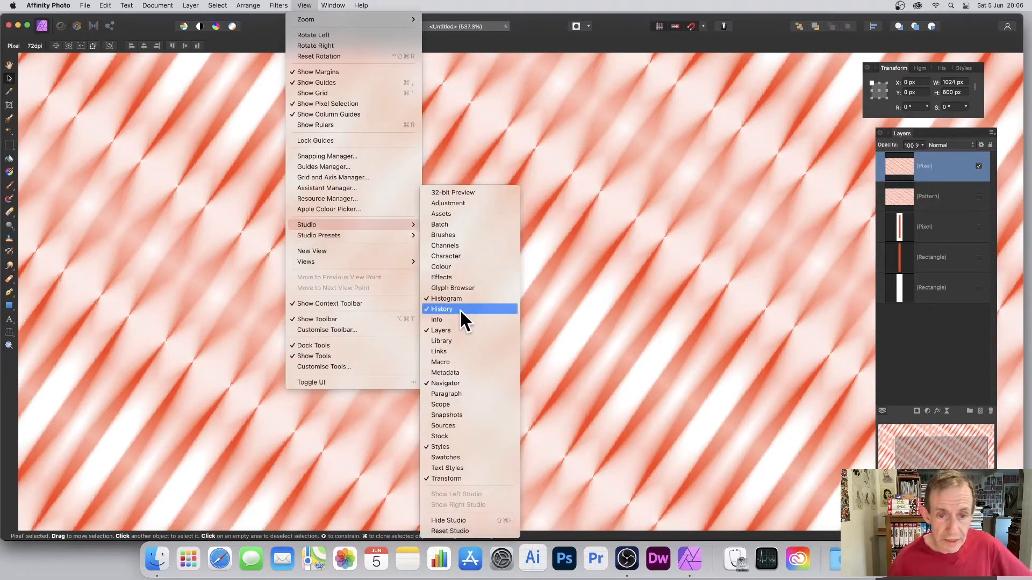
{"action": "left_click", "coordinate": [570, 2]}
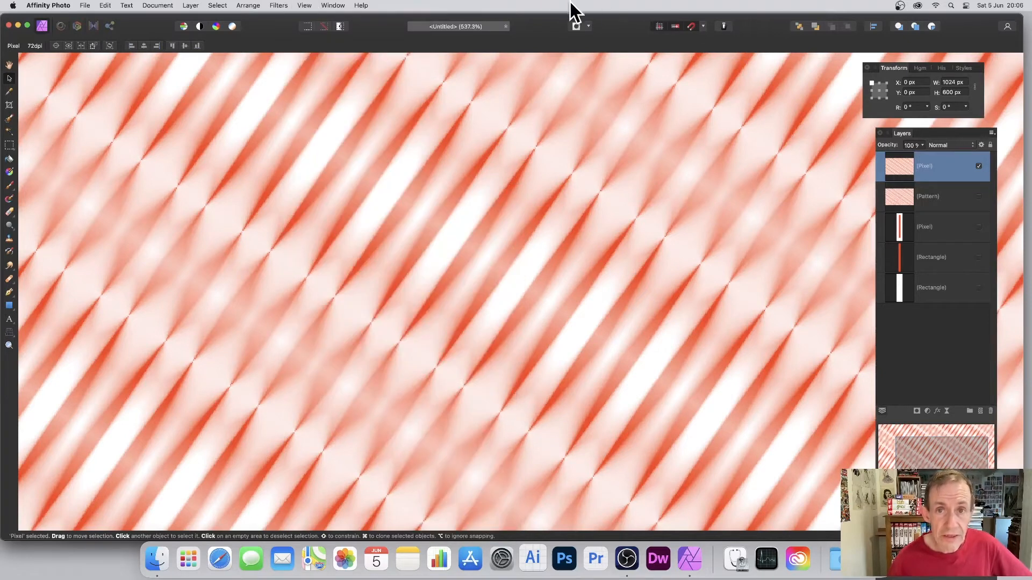
- Create a new pattern layer from the merged pixel layer and enable mirroring for it
{"action": "left_click", "coordinate": [190, 6]}
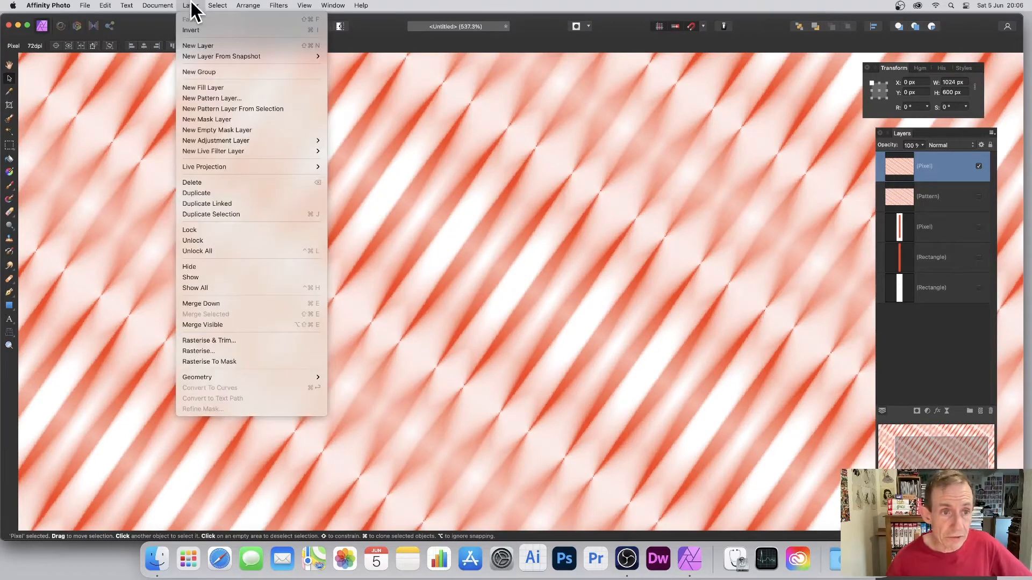
{"action": "left_click", "coordinate": [232, 108]}
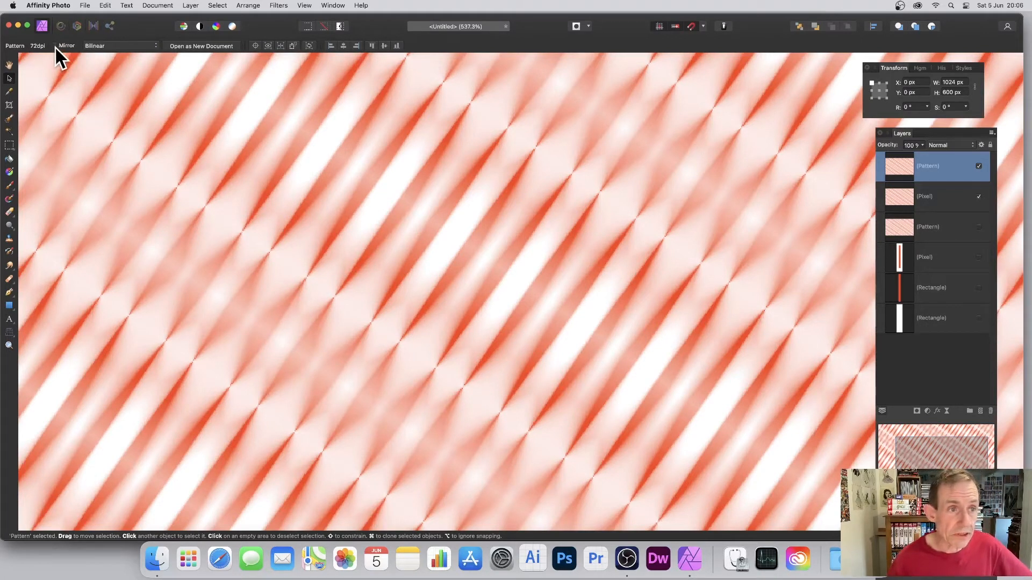
{"action": "scroll", "coordinate": [534, 236], "scroll_direction": "down", "scroll_amount": 5}
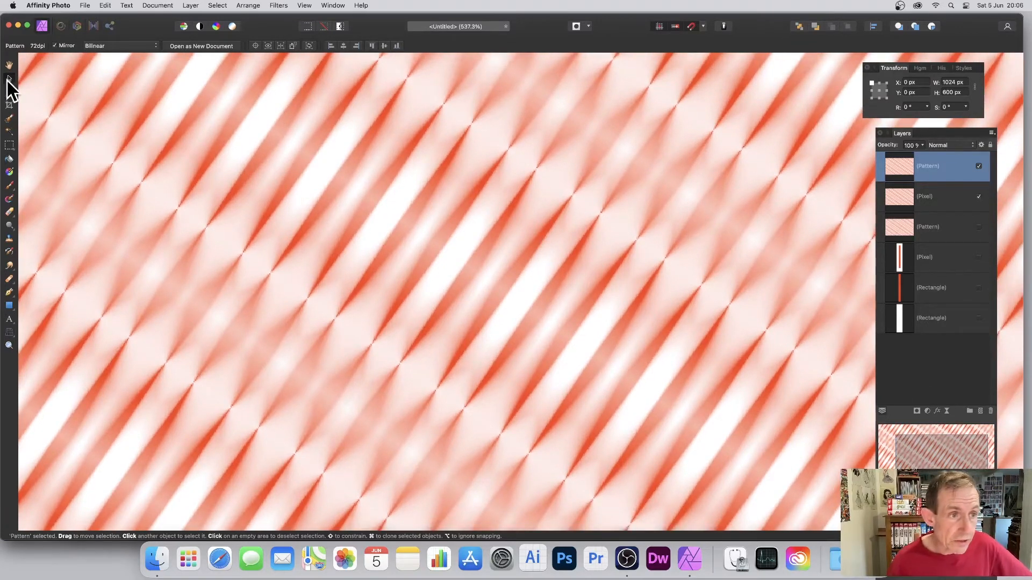
{"action": "left_click", "coordinate": [936, 169]}
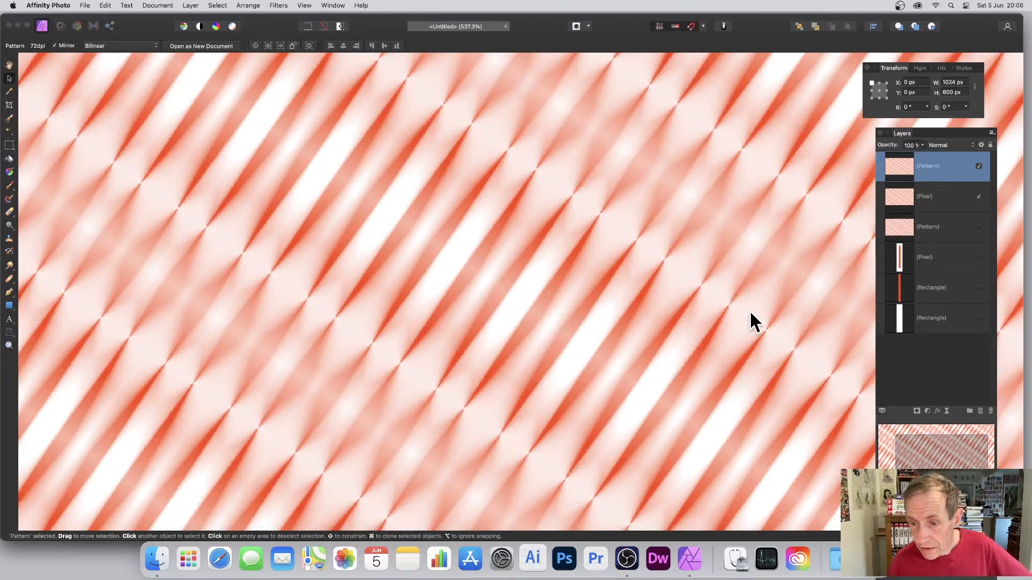
- Shrink the mirrored pattern tile to about 411 × 241 px and reposition it within the canvas
{"action": "left_click_drag", "start_coordinate": [749, 309], "coordinate": [423, 148]}
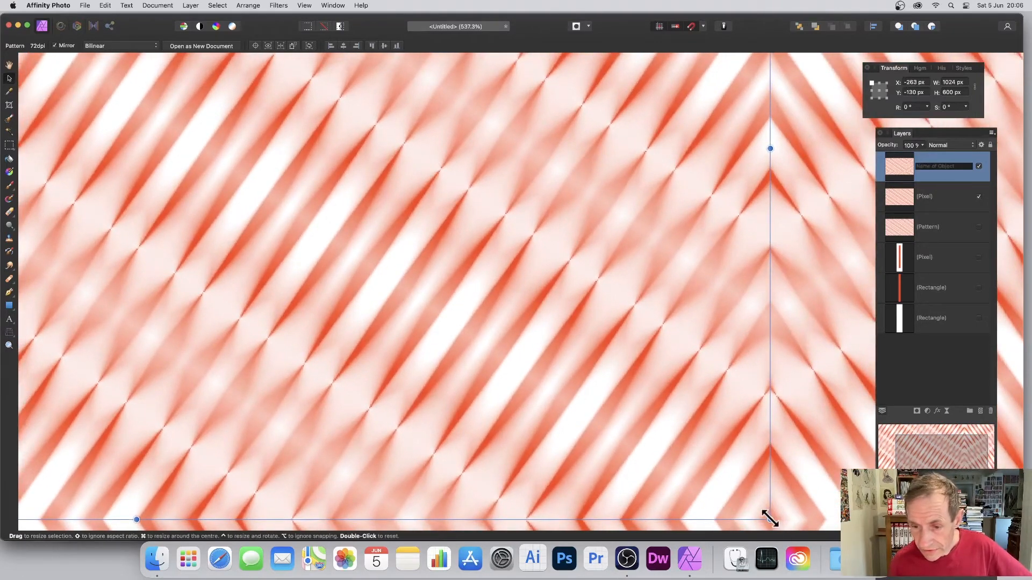
{"action": "left_click_drag", "start_coordinate": [767, 517], "coordinate": [731, 395]}
{"action": "left_click_drag", "start_coordinate": [209, 151], "coordinate": [484, 279]}
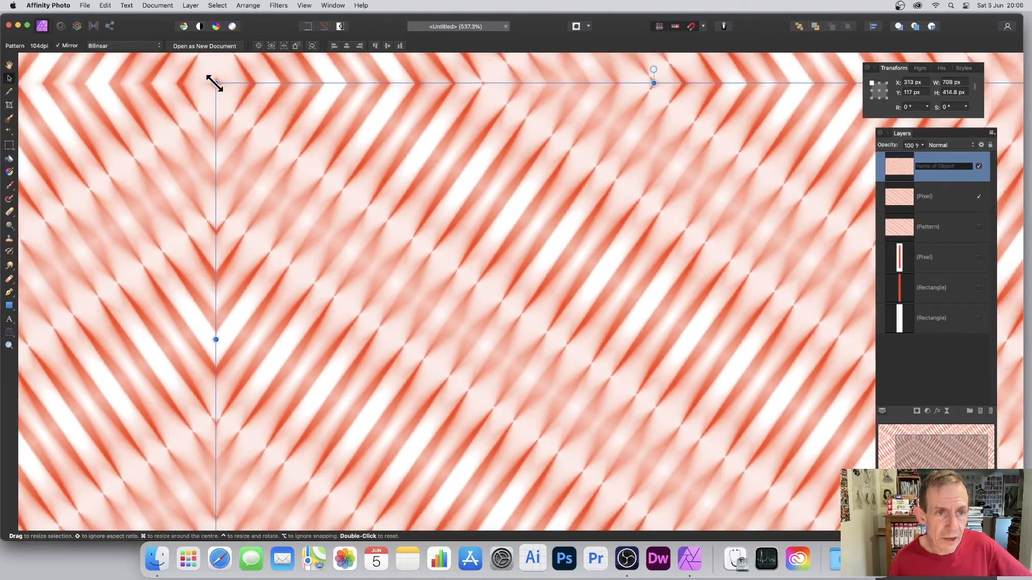
{"action": "left_click_drag", "start_coordinate": [215, 83], "coordinate": [582, 297]}
{"action": "left_click_drag", "start_coordinate": [620, 341], "coordinate": [230, 150]}
{"action": "mouse_move", "coordinate": [698, 385]}
{"action": "left_mouse_down"}
{"action": "mouse_move", "coordinate": [740, 415]}
{"action": "mouse_move", "coordinate": [696, 386]}
{"action": "left_mouse_up"}
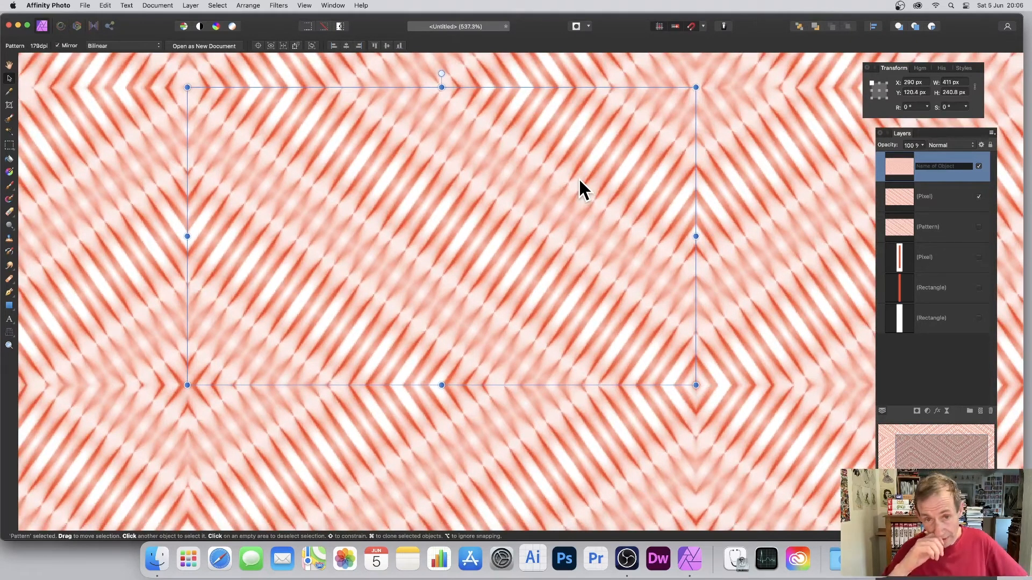
- Compare the pattern with and without mirroring, keep mirroring on, and shrink the tile to about 372 × 218 px
{"action": "left_click", "coordinate": [58, 46]}
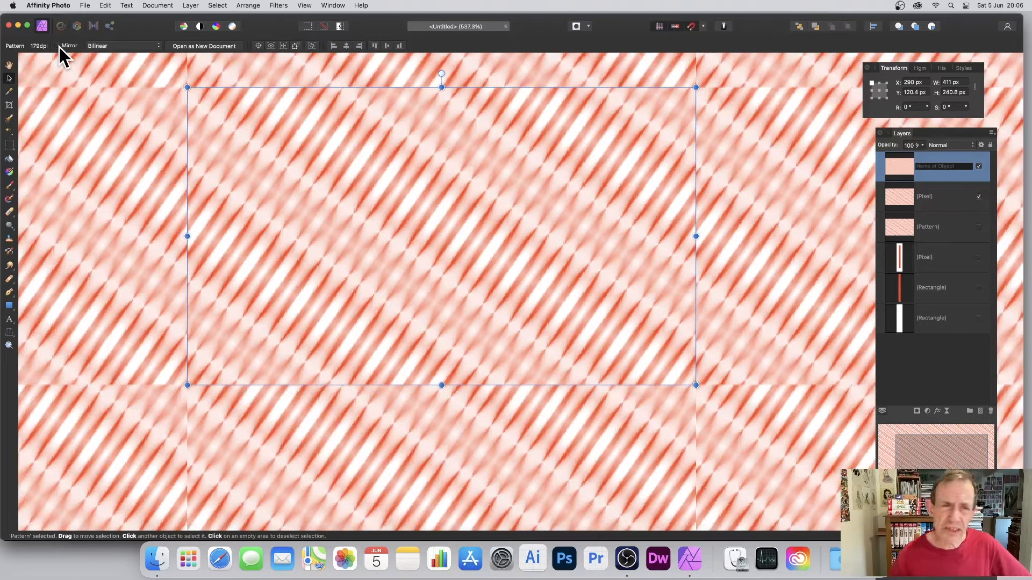
{"action": "left_click", "coordinate": [58, 46]}
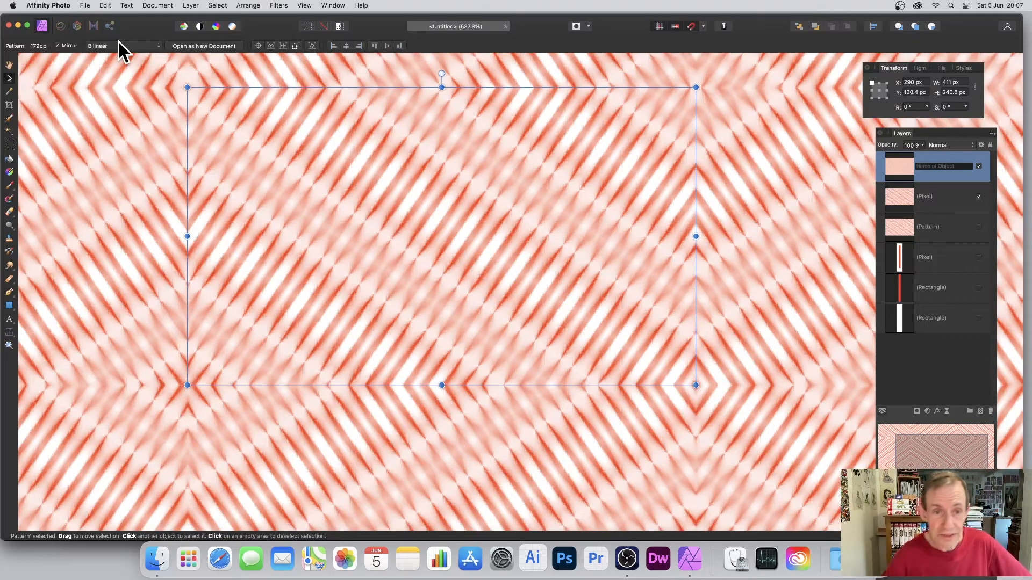
{"action": "left_click_drag", "start_coordinate": [187, 87], "coordinate": [233, 114]}
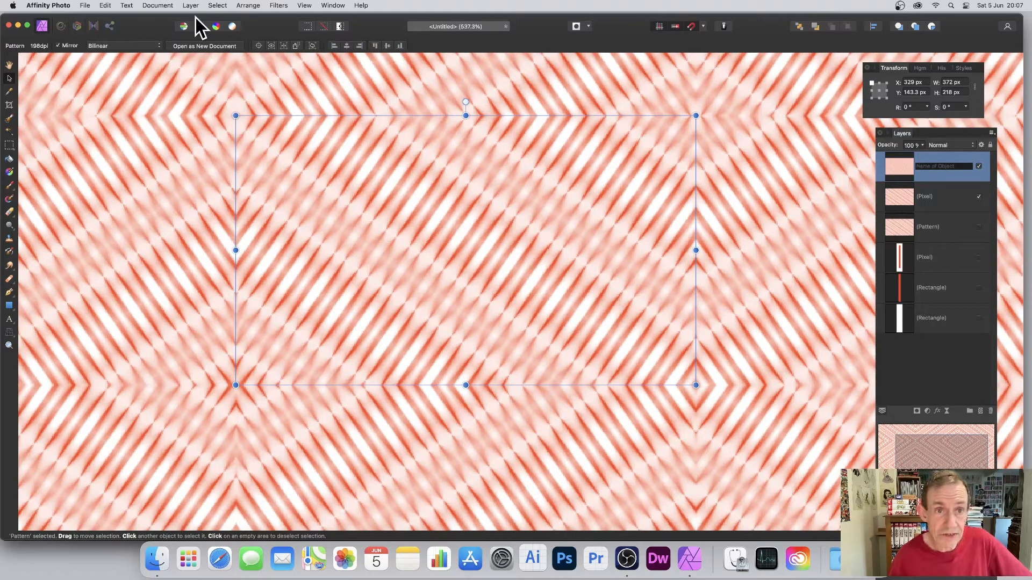
- Start a Zoom Blur on the mirrored pattern layer and try several effect centres across the tile
{"action": "left_click", "coordinate": [278, 6]}
{"action": "mouse_move", "coordinate": [280, 36]}
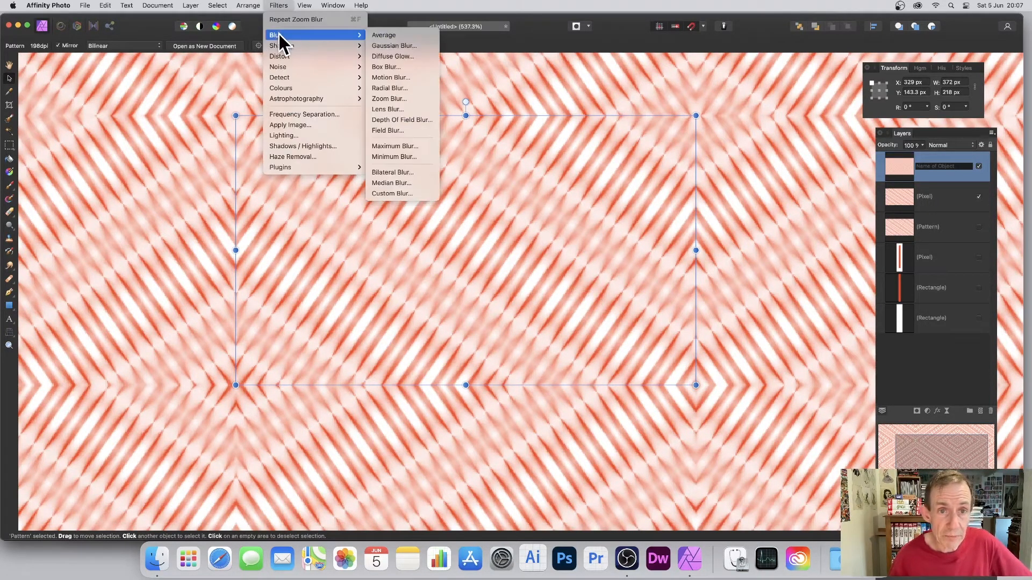
{"action": "left_click", "coordinate": [403, 99]}
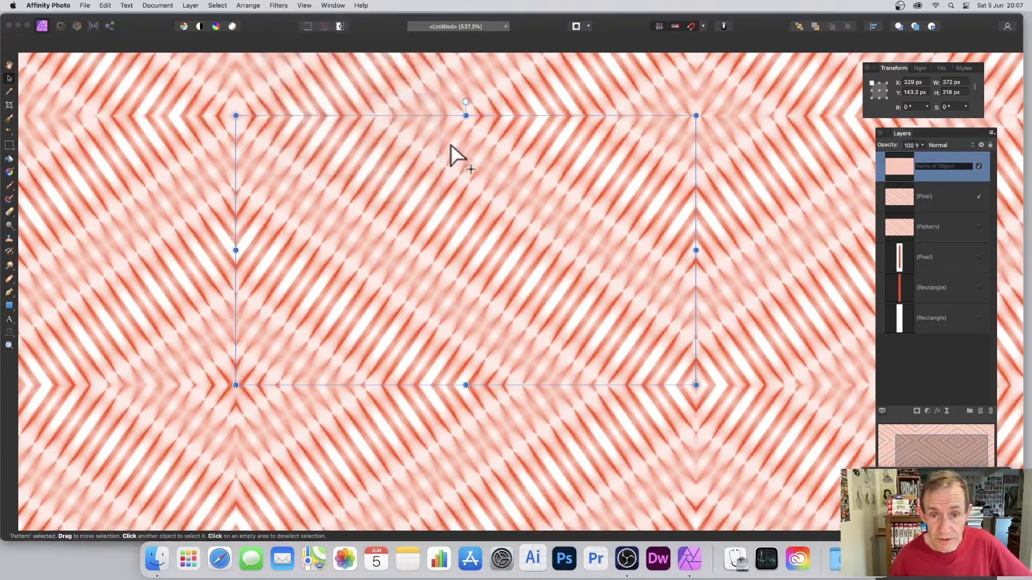
{"action": "left_click_drag", "start_coordinate": [496, 240], "coordinate": [453, 217]}
{"action": "scroll", "coordinate": [544, 225], "scroll_direction": "left", "scroll_amount": 5}
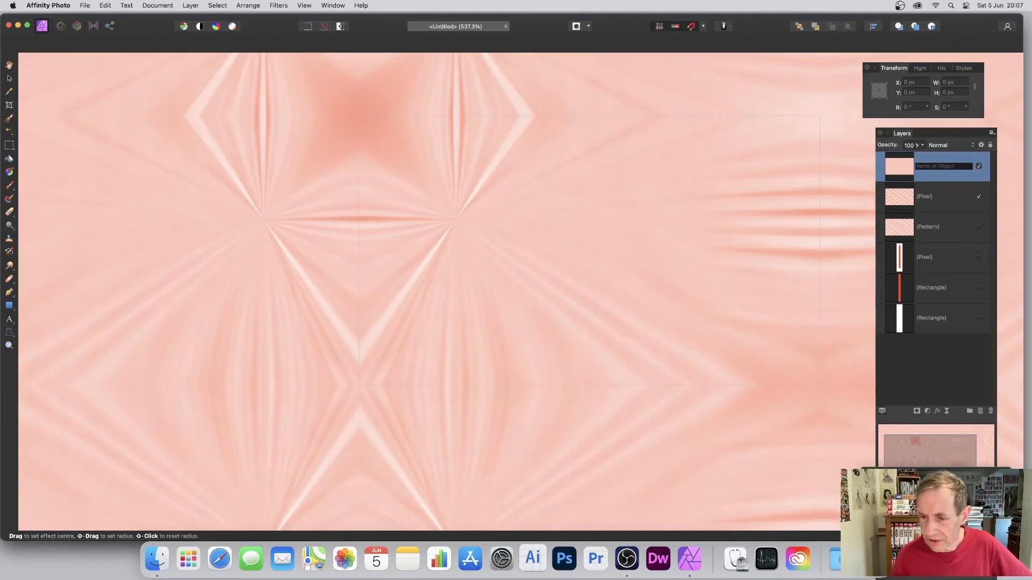
{"action": "left_click_drag", "start_coordinate": [886, 475], "coordinate": [576, 232]}
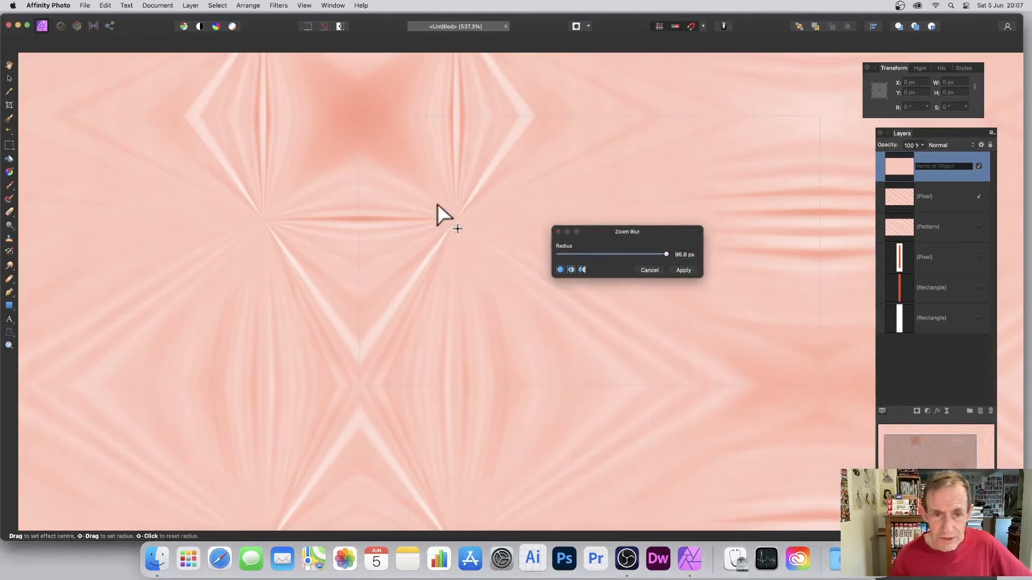
{"action": "left_click_drag", "start_coordinate": [437, 205], "coordinate": [431, 281]}
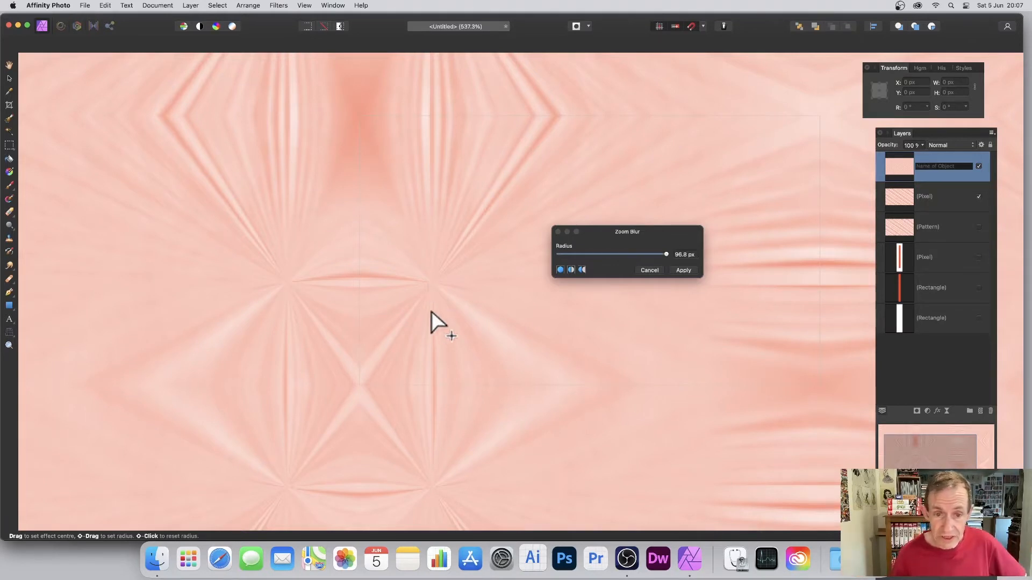
{"action": "mouse_move", "coordinate": [431, 310]}
{"action": "left_mouse_down"}
{"action": "mouse_move", "coordinate": [401, 260]}
{"action": "mouse_move", "coordinate": [404, 214]}
{"action": "mouse_move", "coordinate": [378, 156]}
{"action": "mouse_move", "coordinate": [383, 179]}
{"action": "left_mouse_up"}
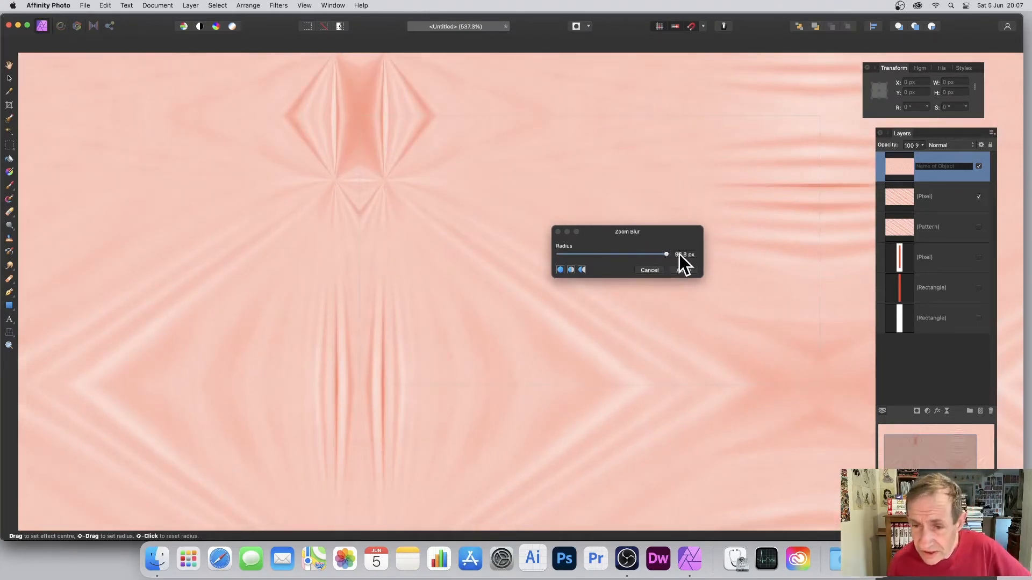
- Apply the Zoom Blur with a 59.4 px radius, placing the effect centre in the upper-left quarter of the tile
{"action": "left_click", "coordinate": [693, 255]}
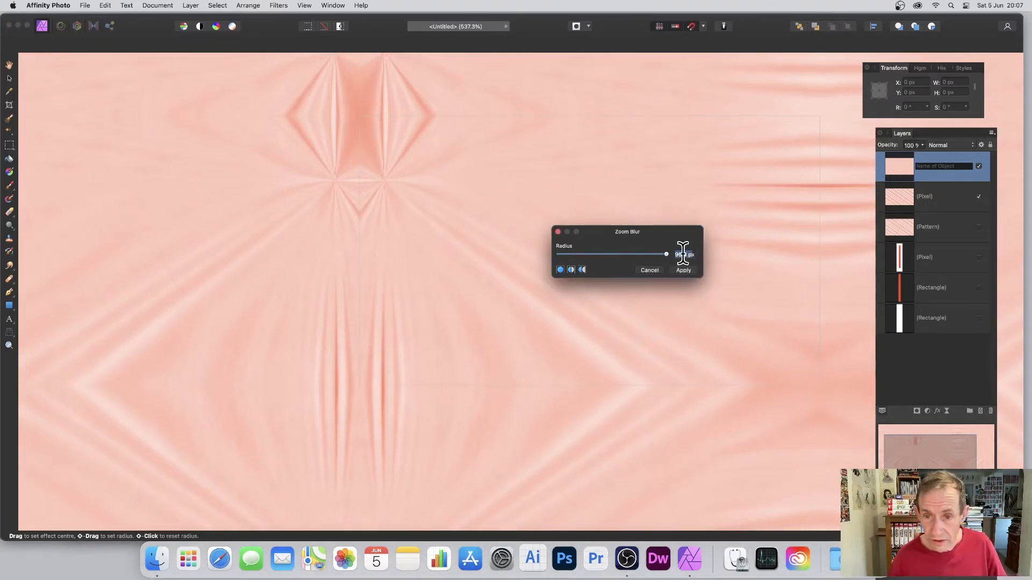
{"action": "mouse_move", "coordinate": [666, 255]}
{"action": "left_mouse_down"}
{"action": "mouse_move", "coordinate": [575, 251]}
{"action": "mouse_move", "coordinate": [656, 254]}
{"action": "left_mouse_up"}
{"action": "left_click", "coordinate": [402, 238]}
{"action": "left_click_drag", "start_coordinate": [402, 238], "coordinate": [475, 188]}
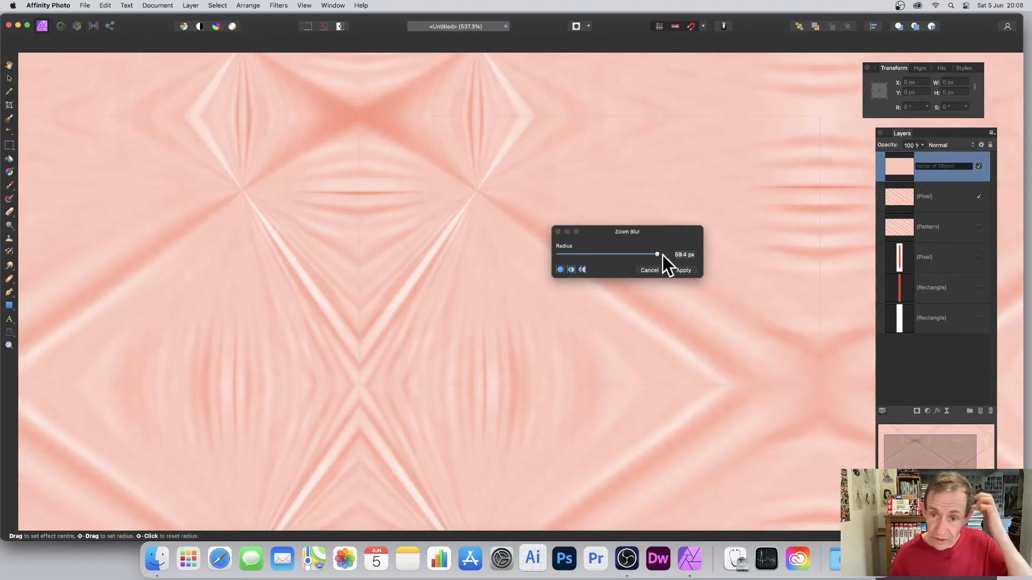
{"action": "left_click", "coordinate": [682, 271]}
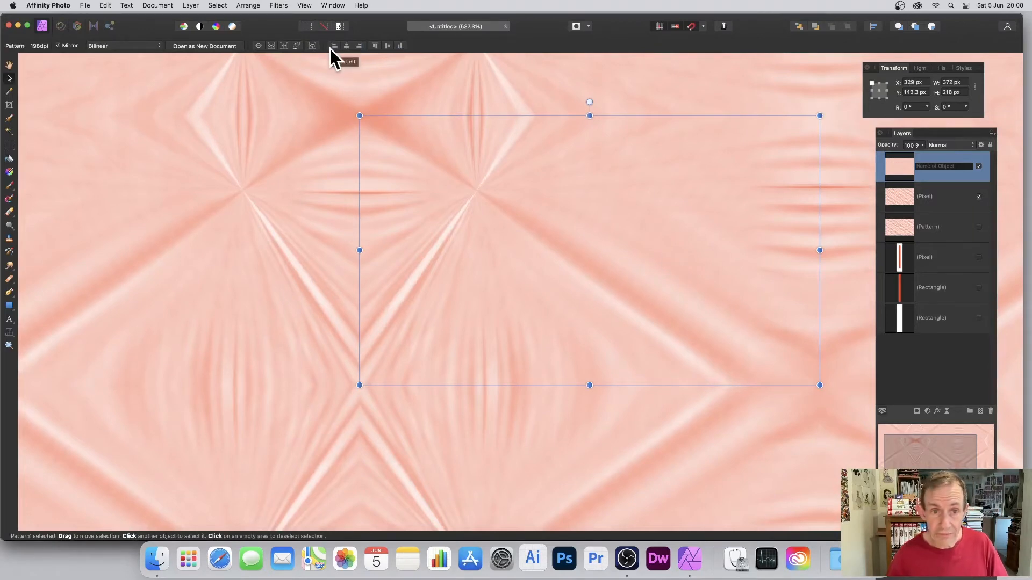
- Shrink the blurred pattern tile to about 210 × 123 px and rotate it to about -27.3°
{"action": "left_click_drag", "start_coordinate": [359, 116], "coordinate": [609, 181]}
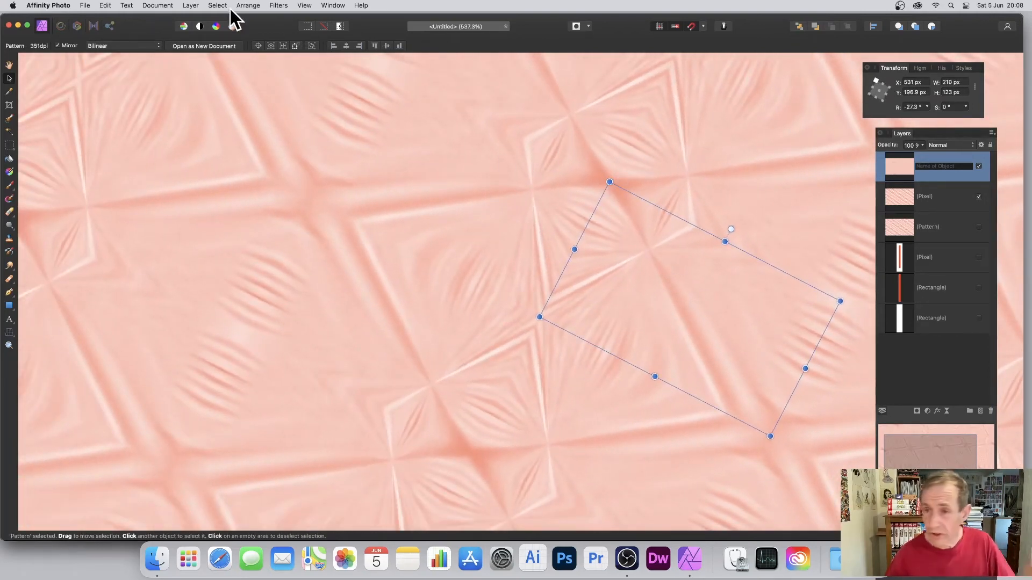
- Merge the visible layers into a new pixel layer and hide the pattern and pixel layers directly beneath it
{"action": "left_click", "coordinate": [188, 6]}
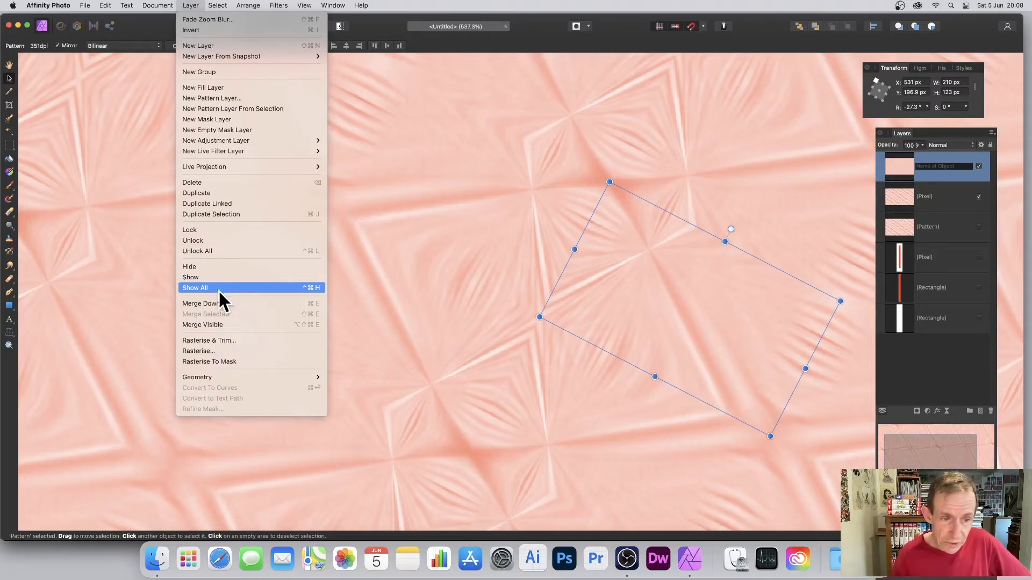
{"action": "left_click", "coordinate": [216, 324]}
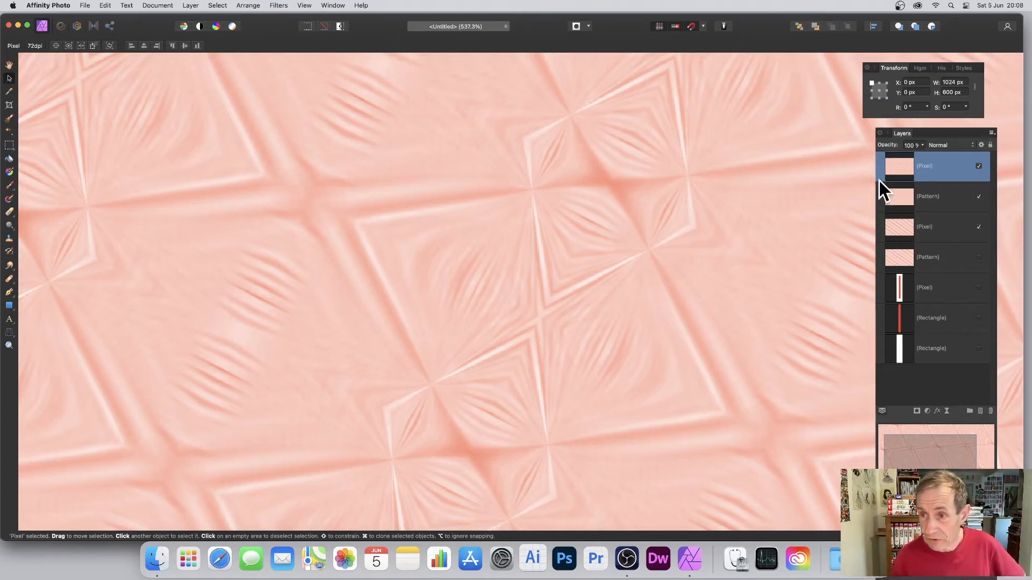
{"action": "left_click", "coordinate": [978, 197]}
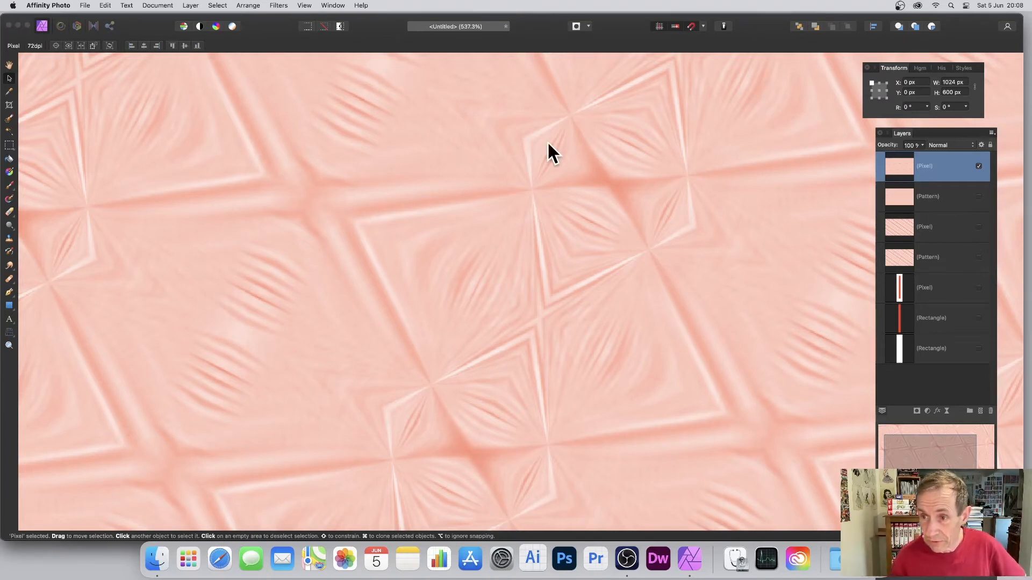
{"action": "left_click", "coordinate": [482, 166]}
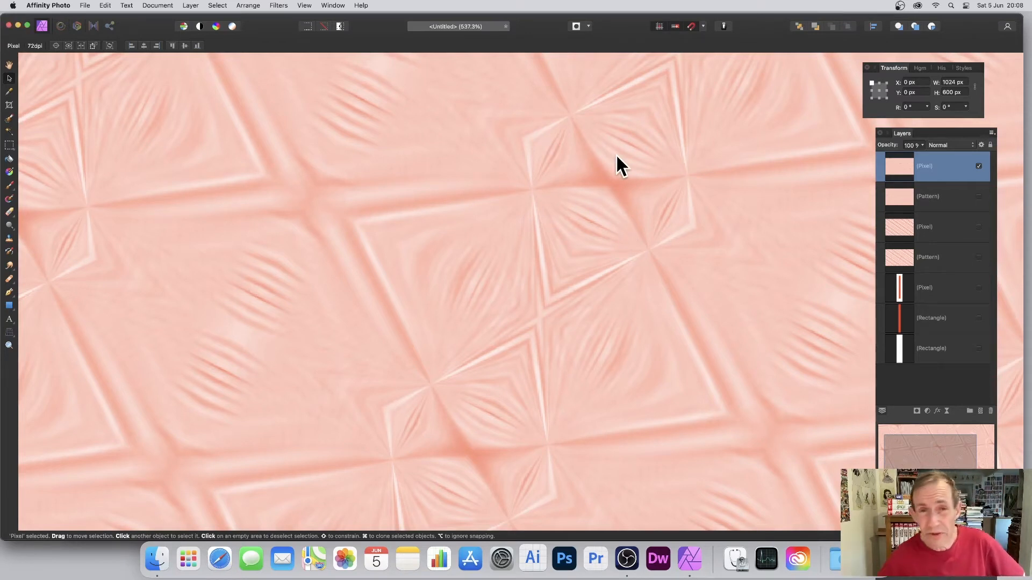
- Apply a Deform distortion to the merged layer, pulling four central points outward in different directions
{"action": "left_click", "coordinate": [280, 5]}
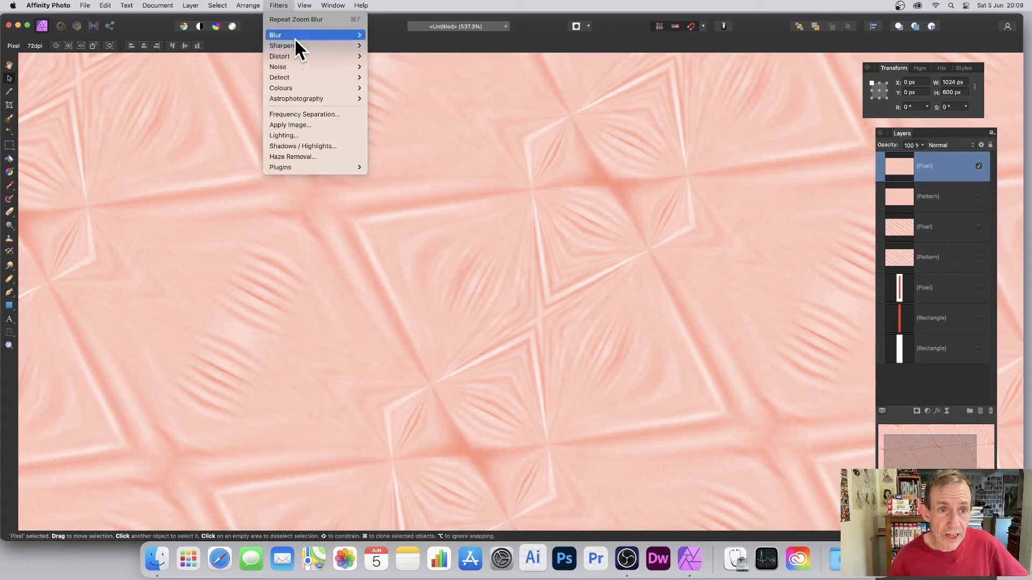
{"action": "mouse_move", "coordinate": [293, 55]}
{"action": "left_click", "coordinate": [392, 56]}
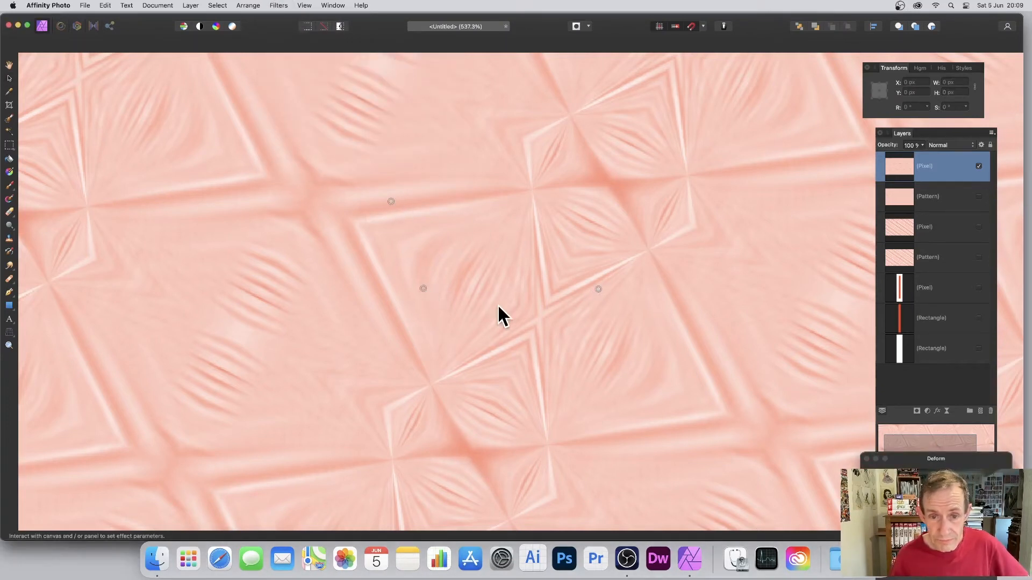
{"action": "left_click_drag", "start_coordinate": [505, 327], "coordinate": [390, 107]}
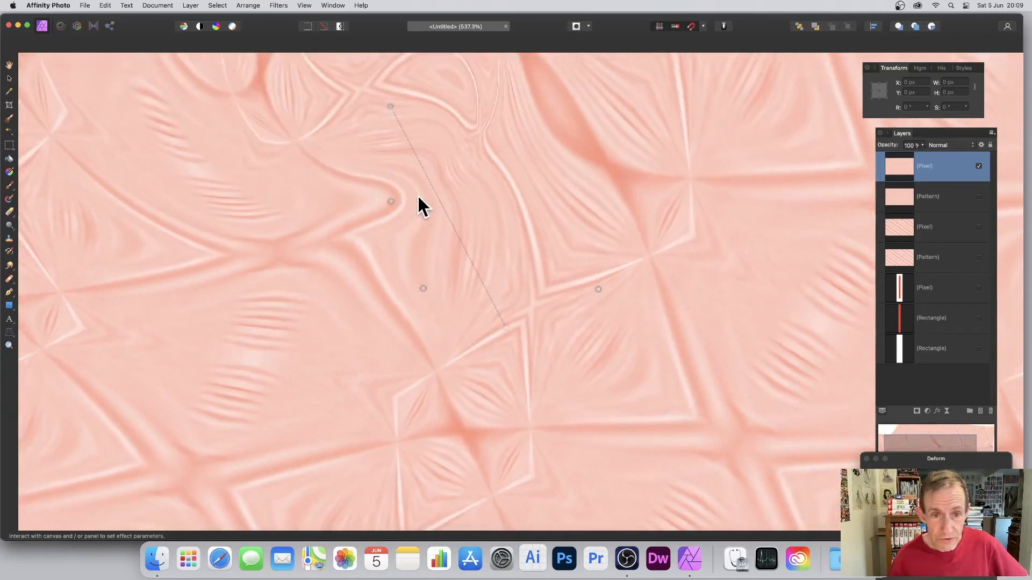
{"action": "left_click_drag", "start_coordinate": [390, 200], "coordinate": [179, 154]}
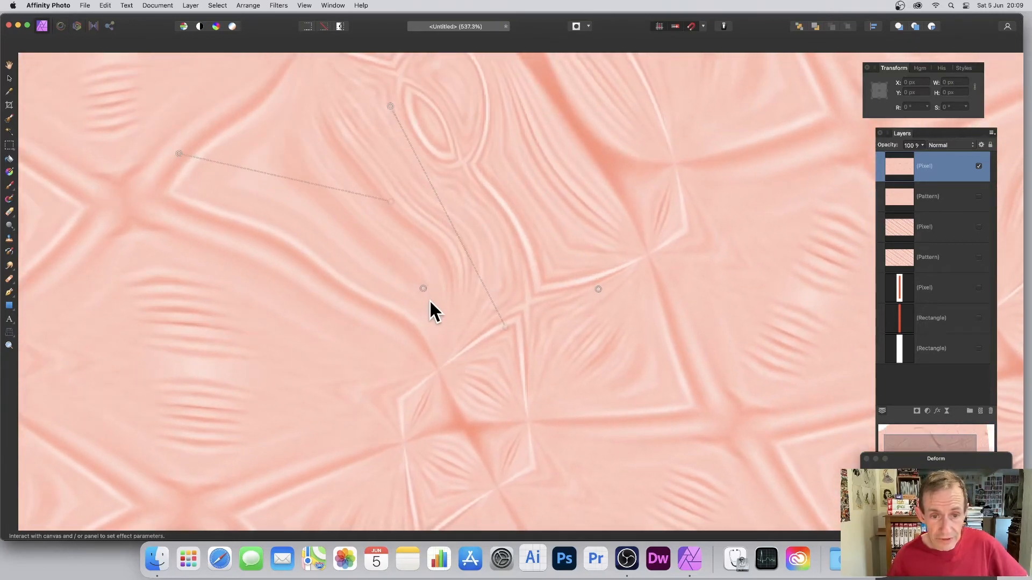
{"action": "left_click_drag", "start_coordinate": [410, 281], "coordinate": [611, 175]}
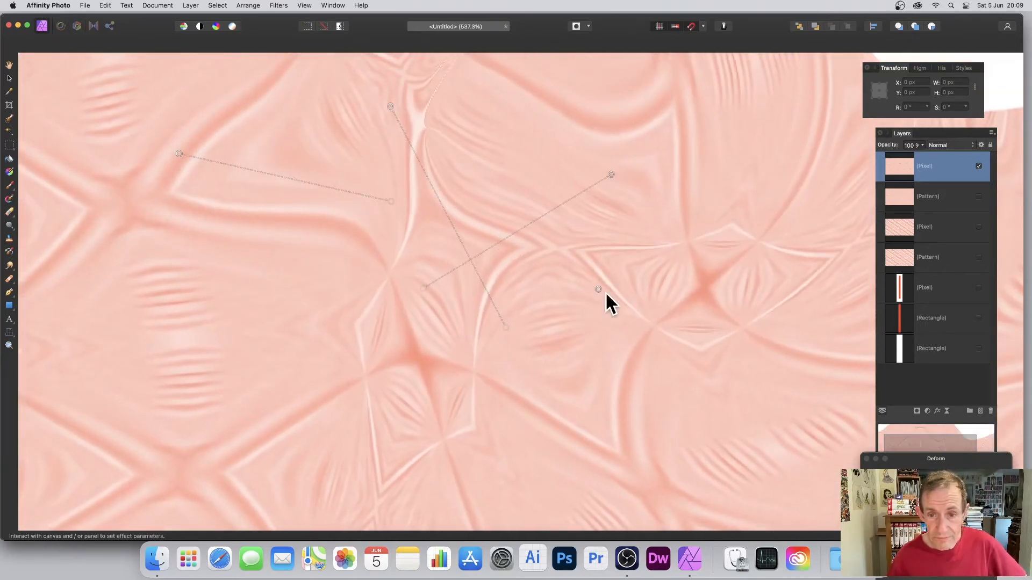
{"action": "left_click_drag", "start_coordinate": [597, 289], "coordinate": [886, 303]}
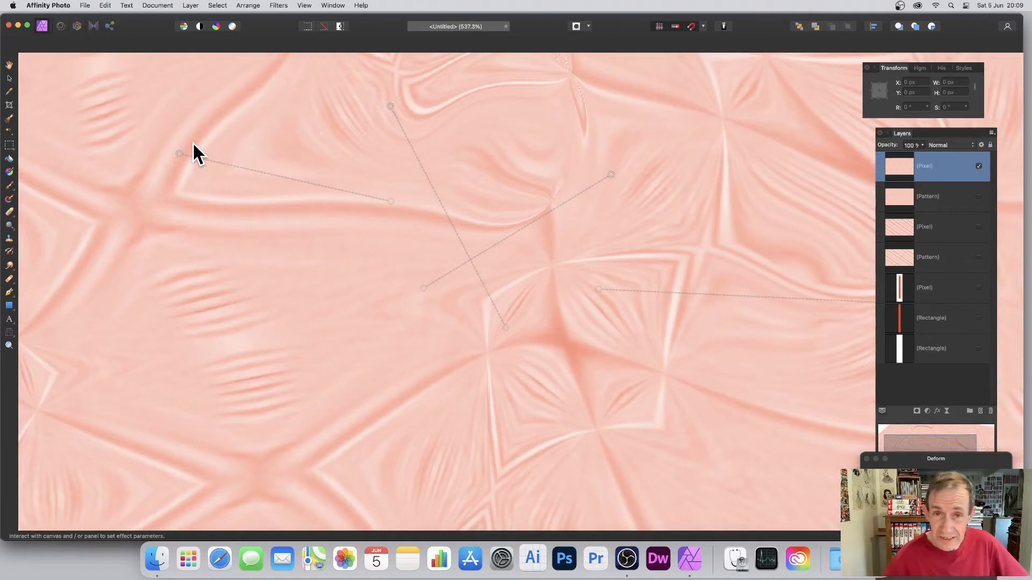
{"action": "left_click", "coordinate": [191, 6]}
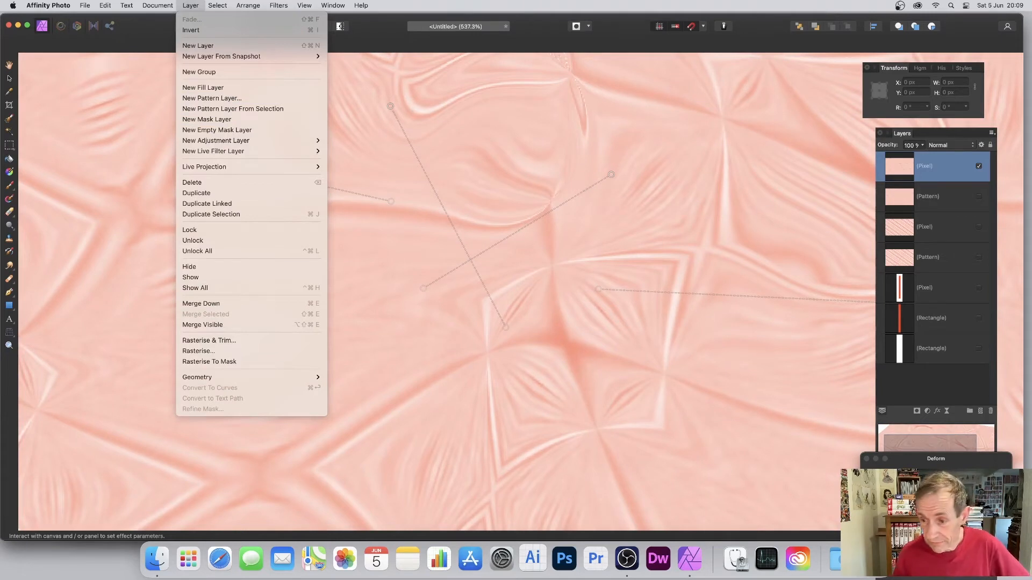
{"action": "left_click", "coordinate": [984, 513]}
{"action": "left_click", "coordinate": [984, 513]}
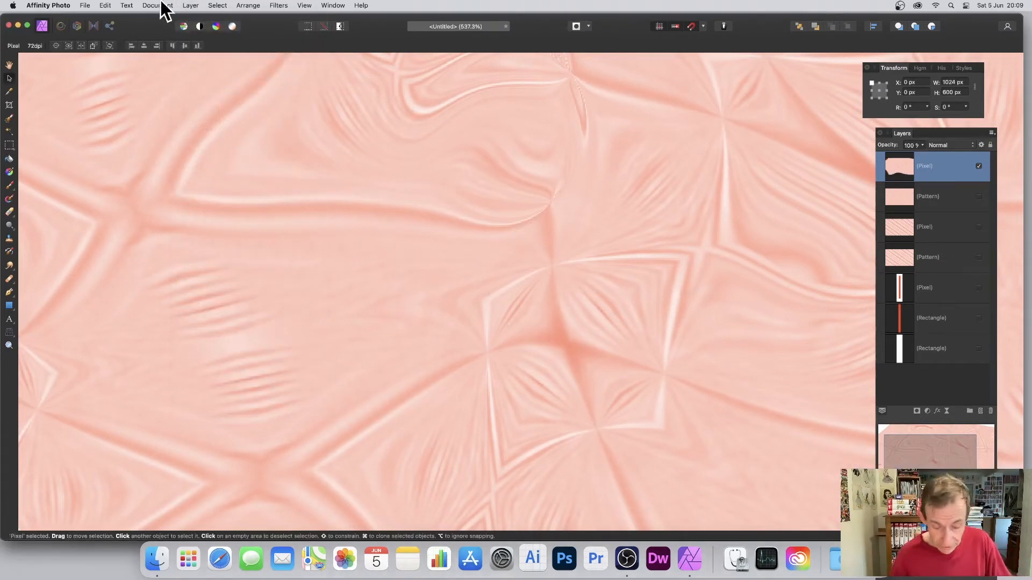
- Delete all seven layers and draw an orange-red upright rectangle about 108 × 276 px on the empty canvas
{"action": "left_click", "coordinate": [940, 350], "text": "shift"}
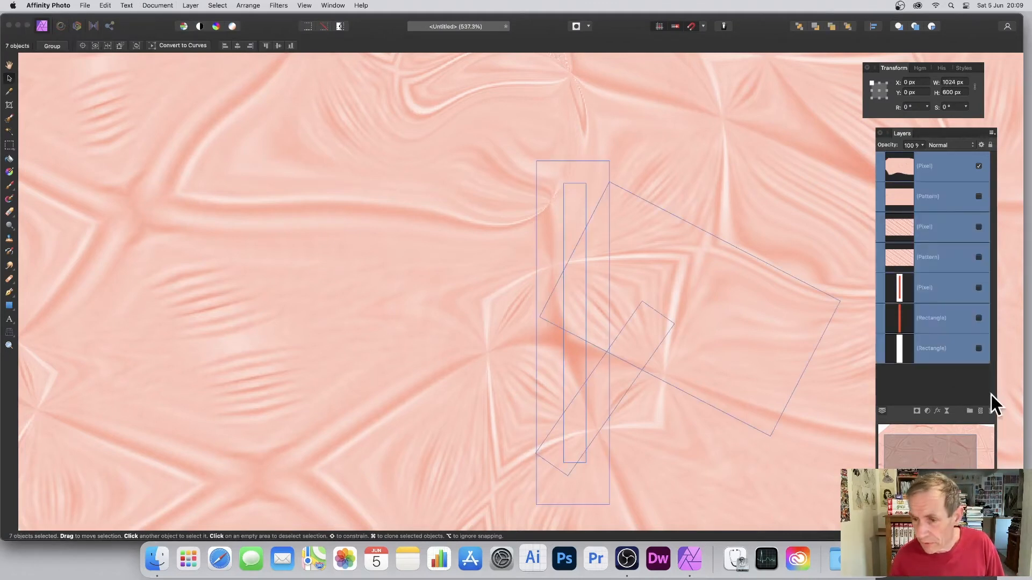
{"action": "left_click", "coordinate": [988, 412]}
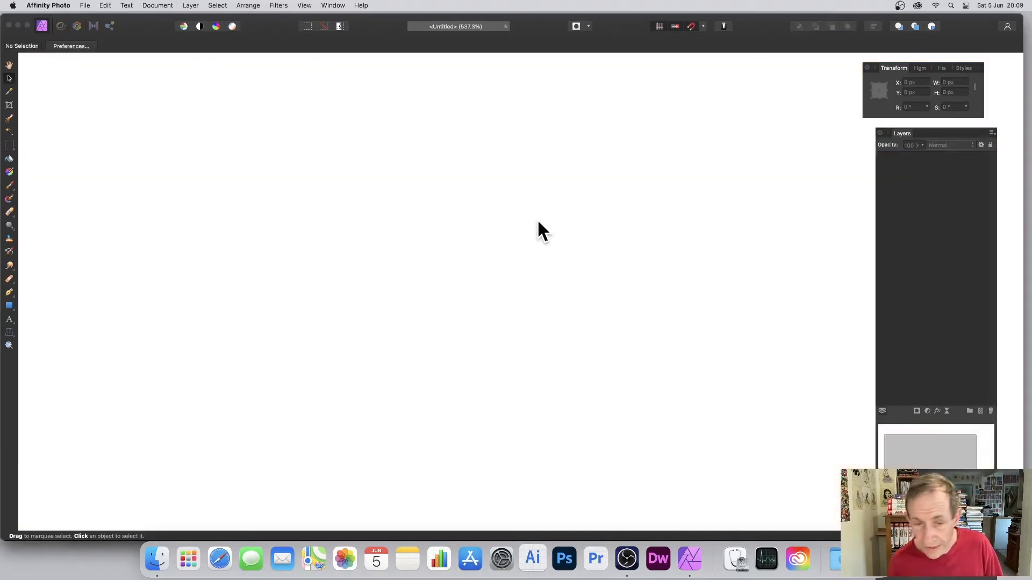
{"action": "left_click", "coordinate": [9, 305]}
{"action": "left_click_drag", "start_coordinate": [215, 106], "coordinate": [348, 447]}
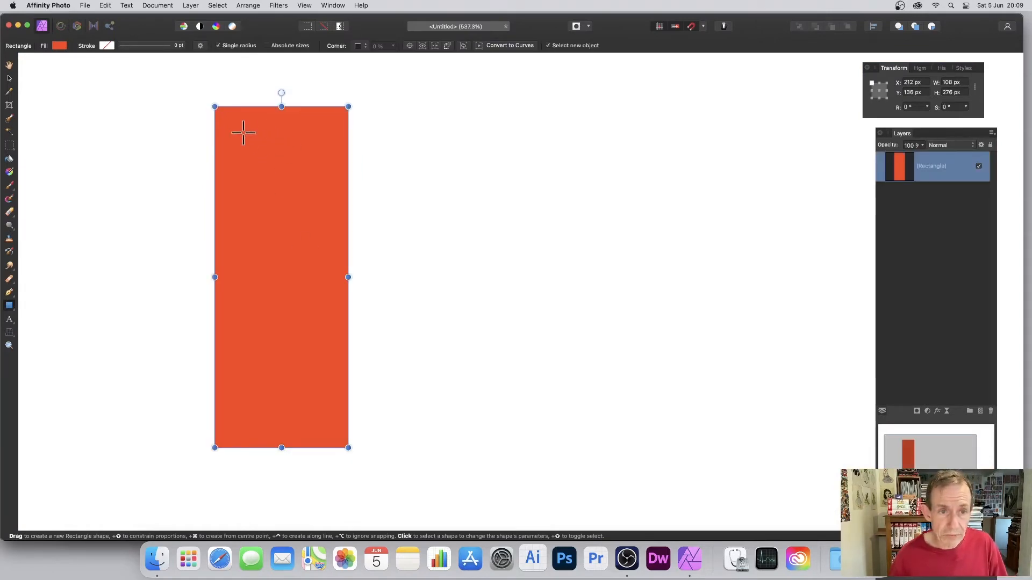
- Draw a small rectangle about 31 × 36 px near the large rectangle's upper-left corner and fill it blue
{"action": "left_click_drag", "start_coordinate": [239, 134], "coordinate": [278, 180]}
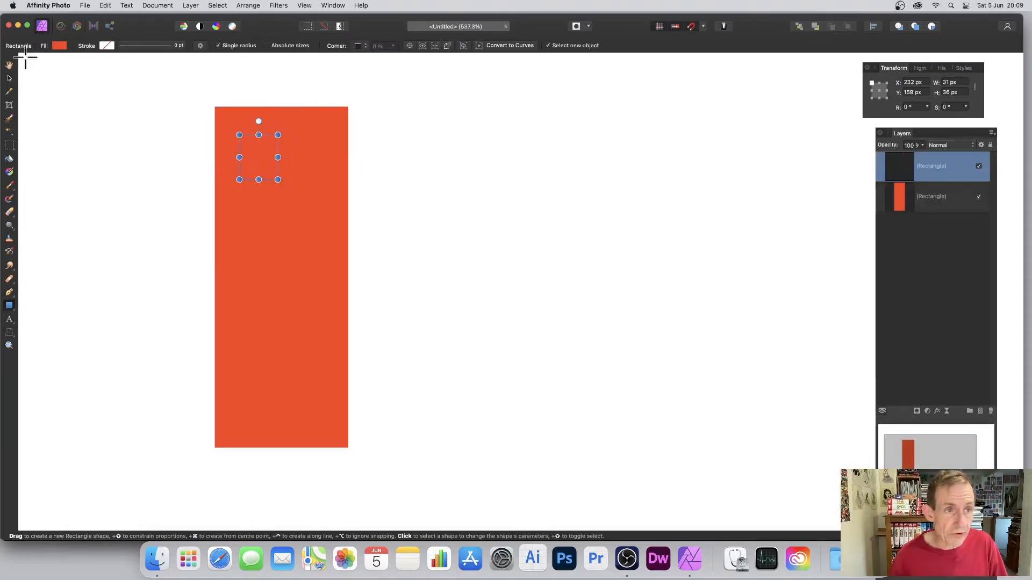
{"action": "left_click", "coordinate": [59, 45]}
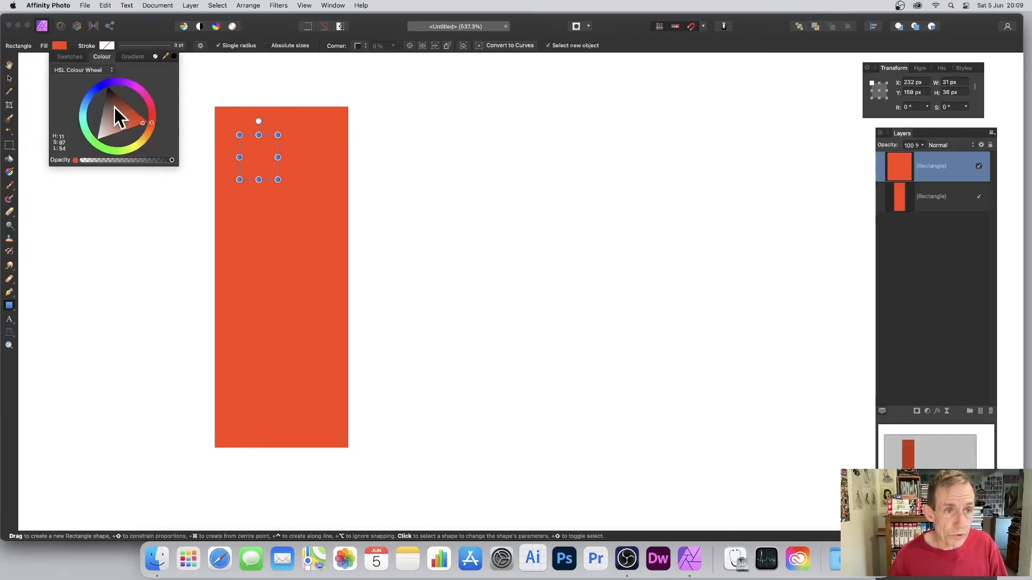
{"action": "left_click", "coordinate": [105, 84]}
- Draw a rectangle about 27 × 31 px diagonally below the blue one and fill it light green from the Colours swatches
{"action": "left_click_drag", "start_coordinate": [288, 200], "coordinate": [322, 239]}
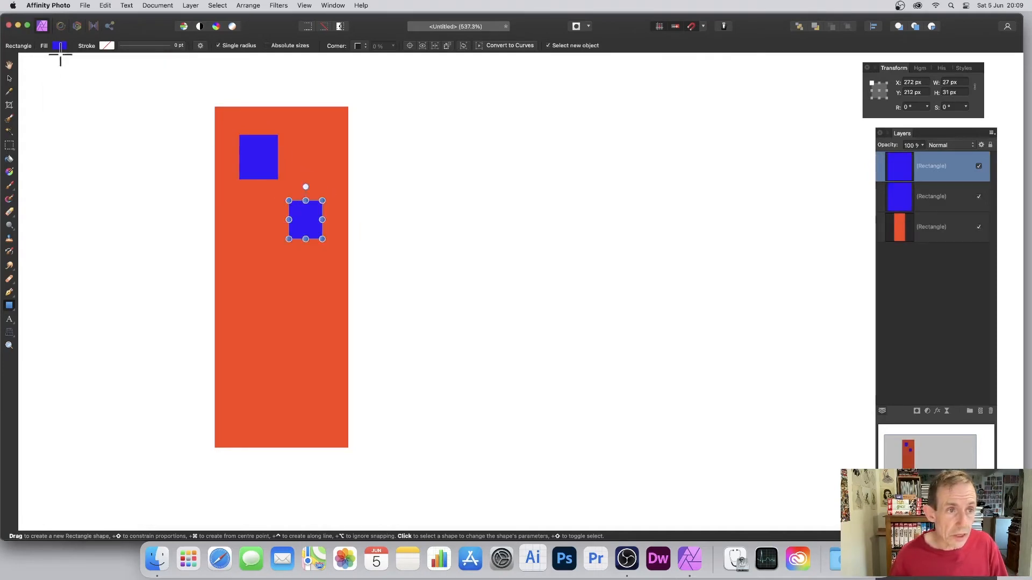
{"action": "left_click", "coordinate": [335, 6]}
{"action": "mouse_move", "coordinate": [305, 7]}
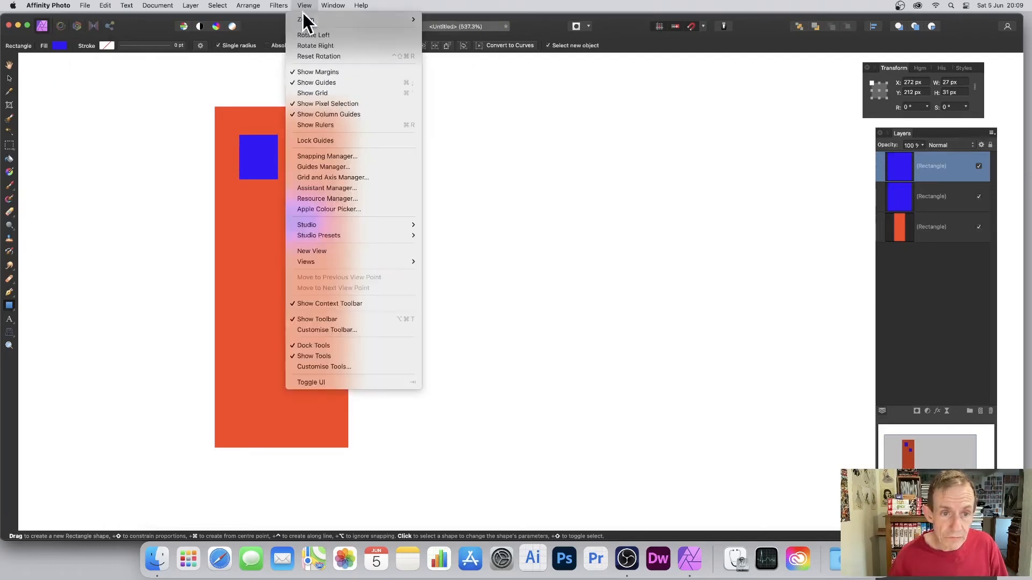
{"action": "mouse_move", "coordinate": [324, 225]}
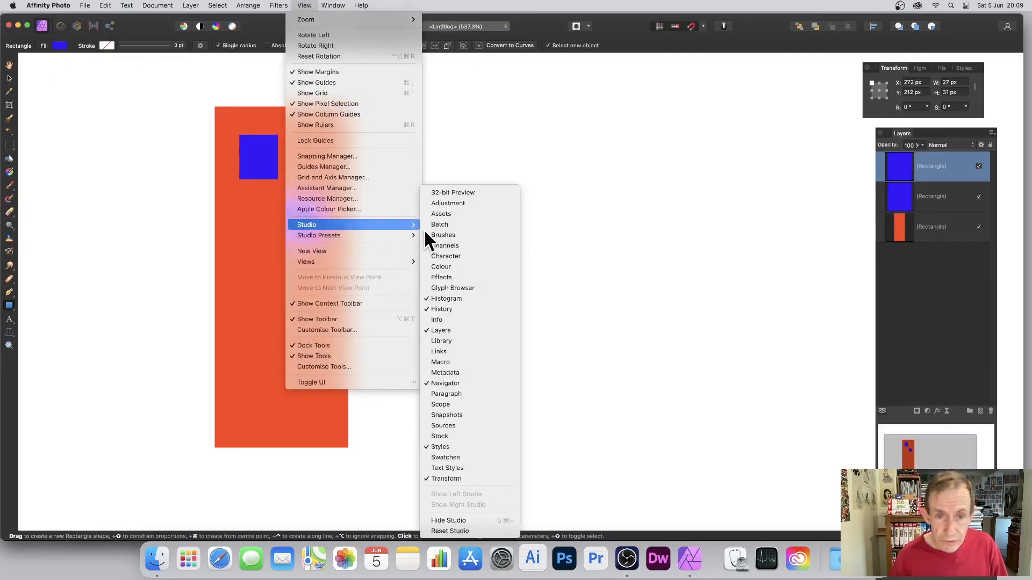
{"action": "left_click", "coordinate": [460, 457]}
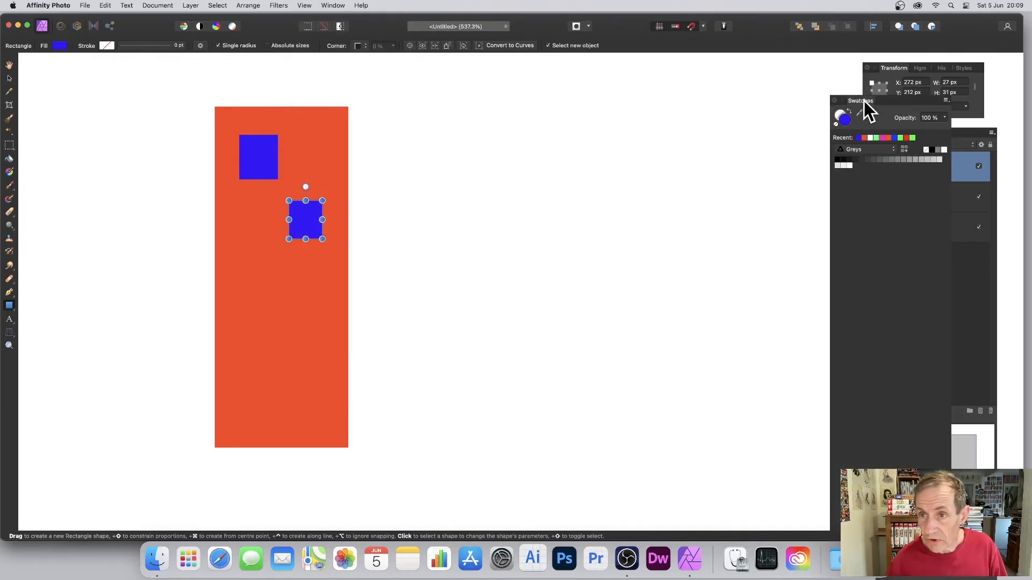
{"action": "left_click_drag", "start_coordinate": [863, 101], "coordinate": [512, 85]}
{"action": "left_click", "coordinate": [515, 137]}
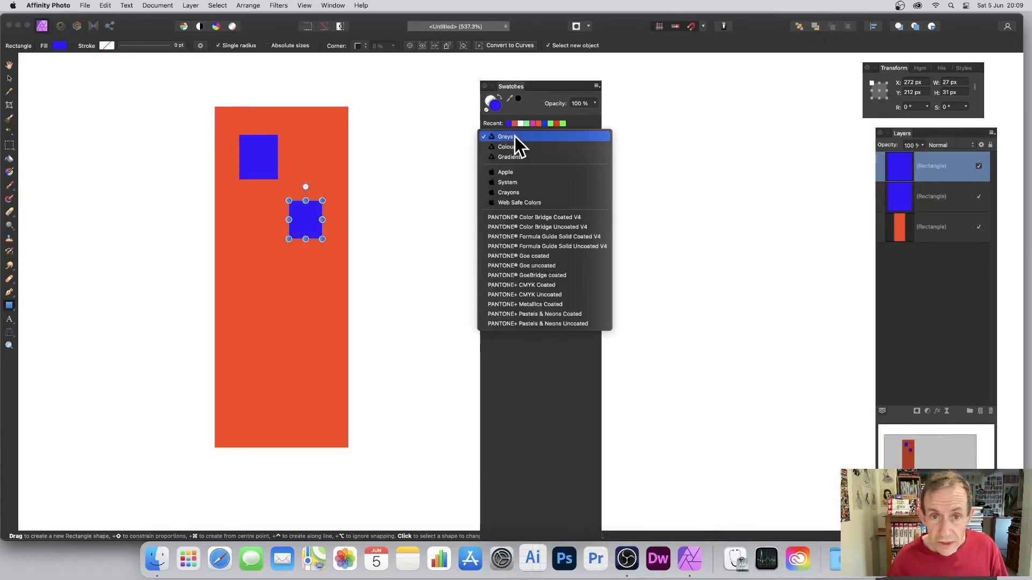
{"action": "left_click", "coordinate": [514, 143]}
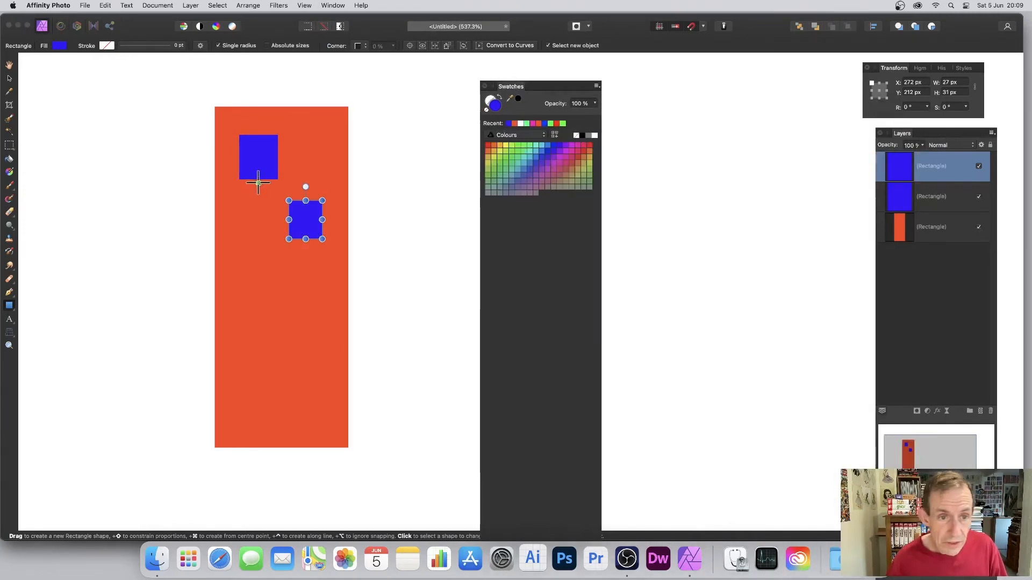
{"action": "left_click", "coordinate": [522, 152]}
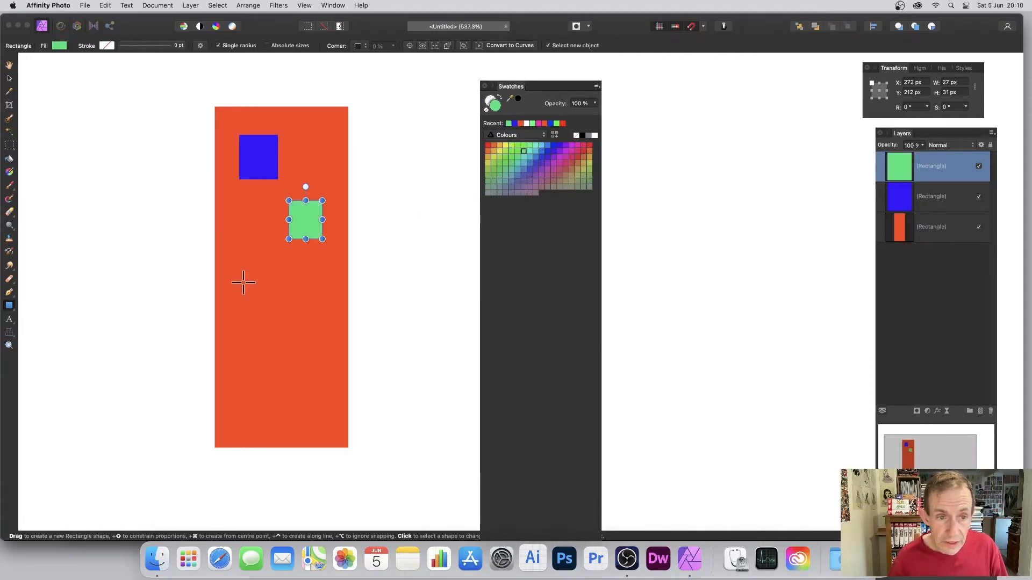
- Add a brown square about 29 × 29 px below the green one and a yellow one about 19.5 × 19 px beneath the blue one
{"action": "left_click_drag", "start_coordinate": [252, 252], "coordinate": [289, 289]}
{"action": "left_click", "coordinate": [571, 168]}
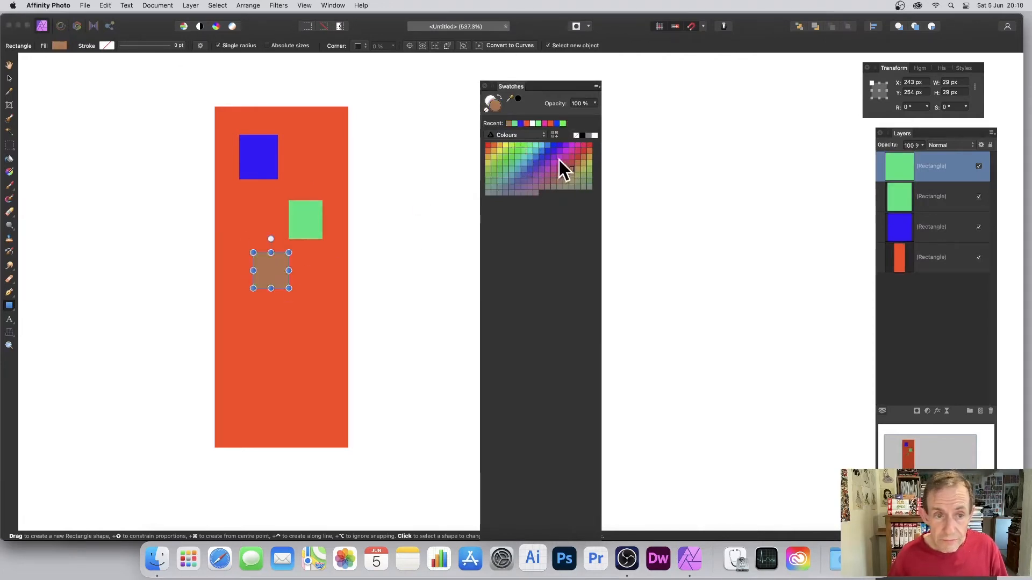
{"action": "left_click_drag", "start_coordinate": [234, 200], "coordinate": [259, 224]}
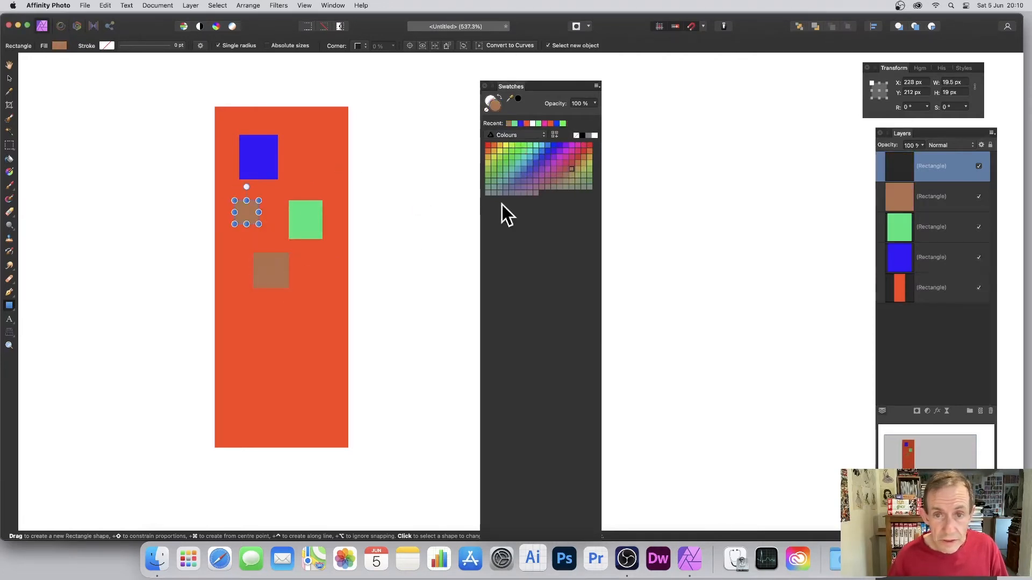
{"action": "left_click", "coordinate": [505, 145]}
- Add an olive rectangle about 36.5 × 42 px and an orange one about 31 × 34 px in the large rectangle's lower part
{"action": "left_click_drag", "start_coordinate": [270, 328], "coordinate": [316, 380]}
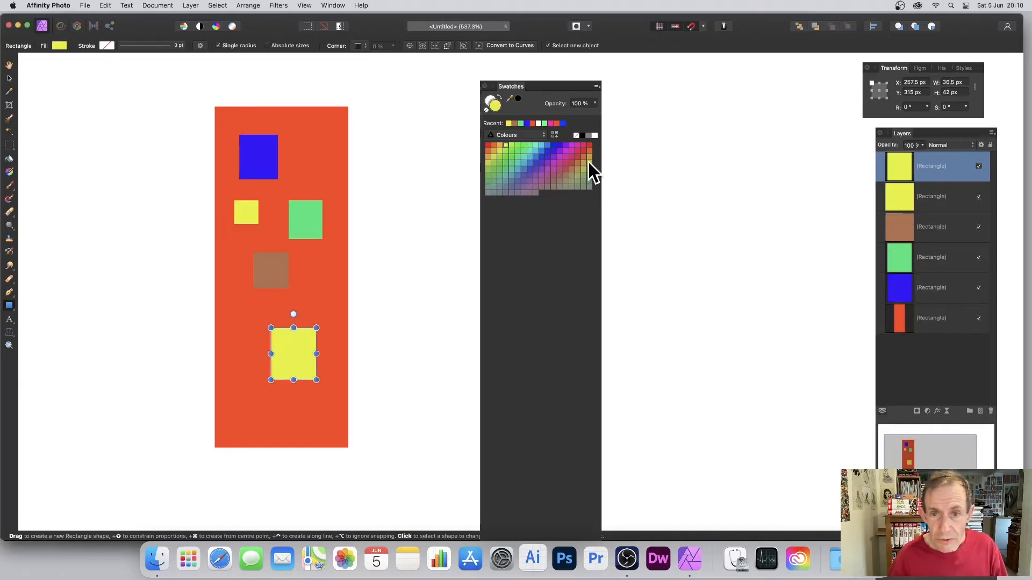
{"action": "left_click", "coordinate": [589, 163]}
{"action": "left_click_drag", "start_coordinate": [239, 389], "coordinate": [278, 431]}
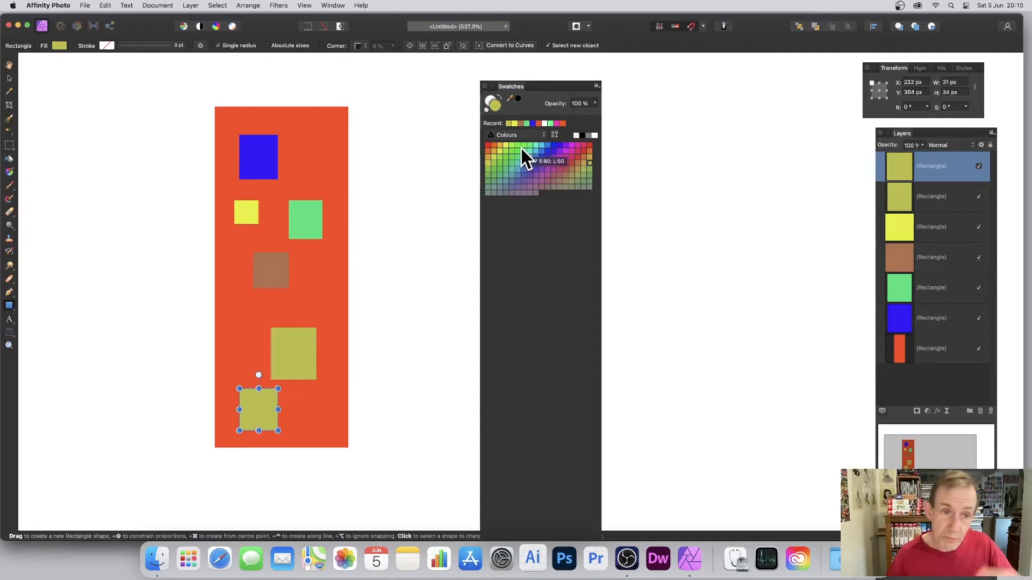
{"action": "left_click", "coordinate": [492, 145]}
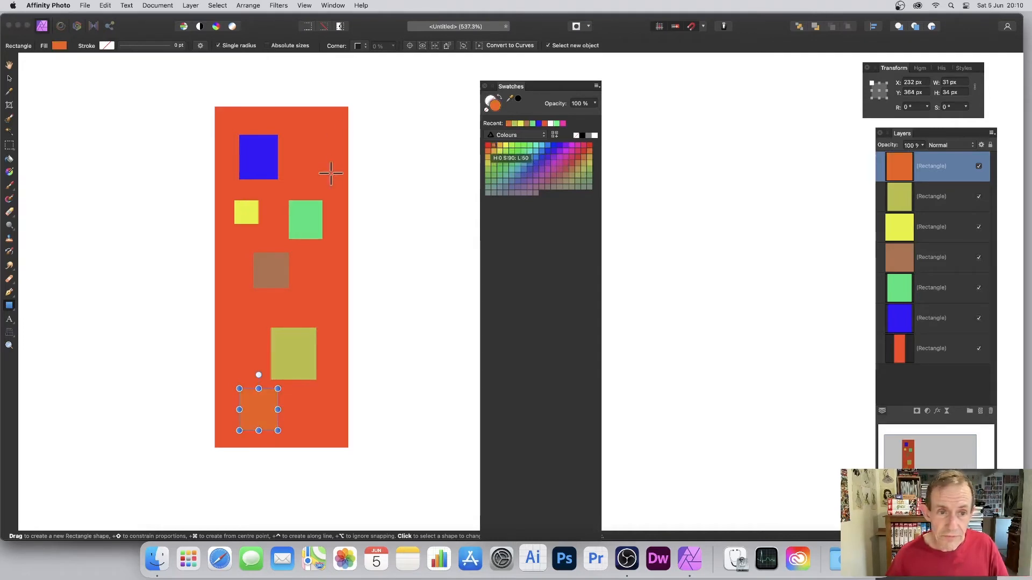
- Draw a magenta rectangle about 21.5 × 27 px beside the blue one and fill the large background rectangle white
{"action": "left_click_drag", "start_coordinate": [306, 139], "coordinate": [332, 172]}
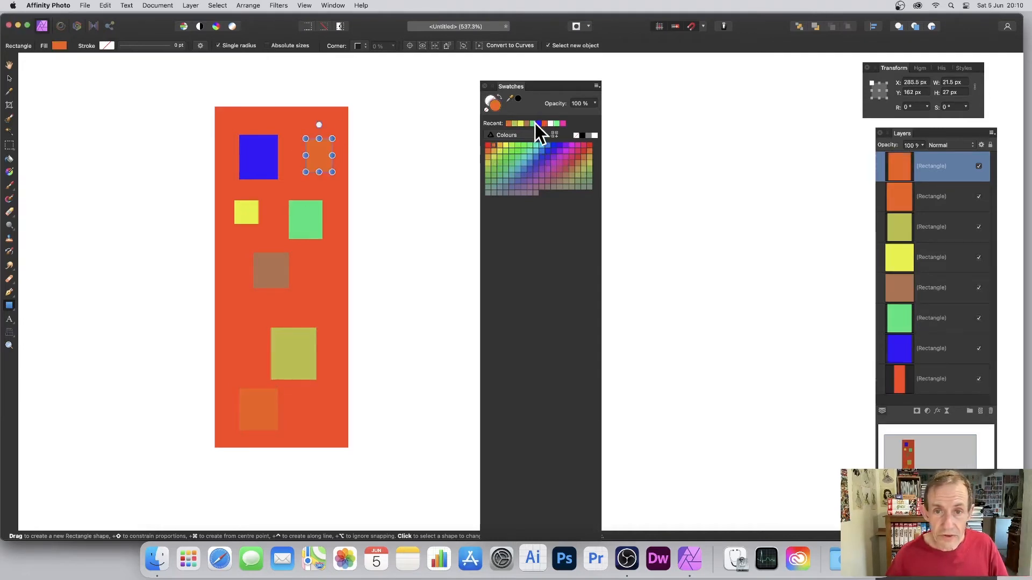
{"action": "left_click", "coordinate": [550, 124]}
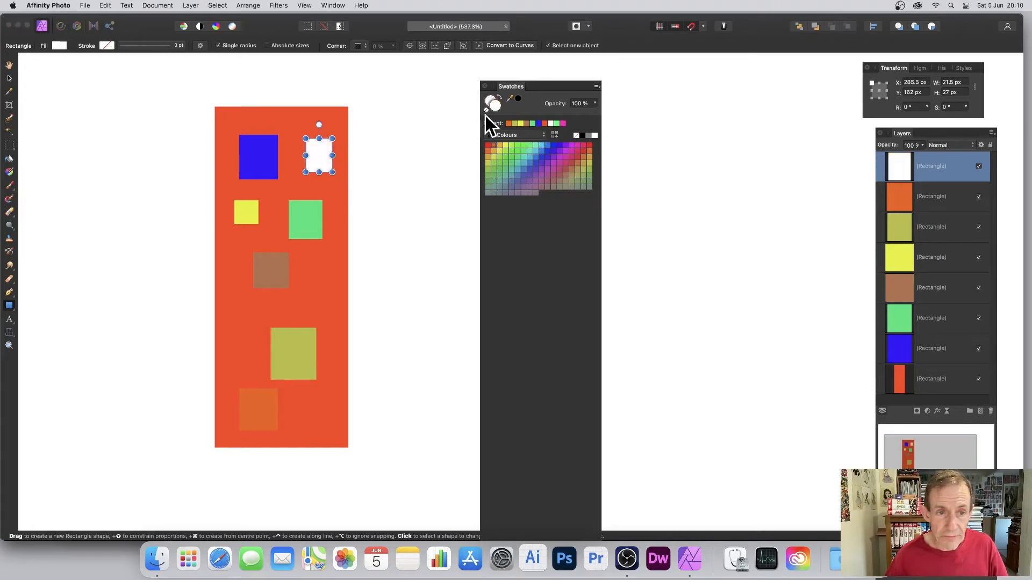
{"action": "left_click", "coordinate": [9, 78]}
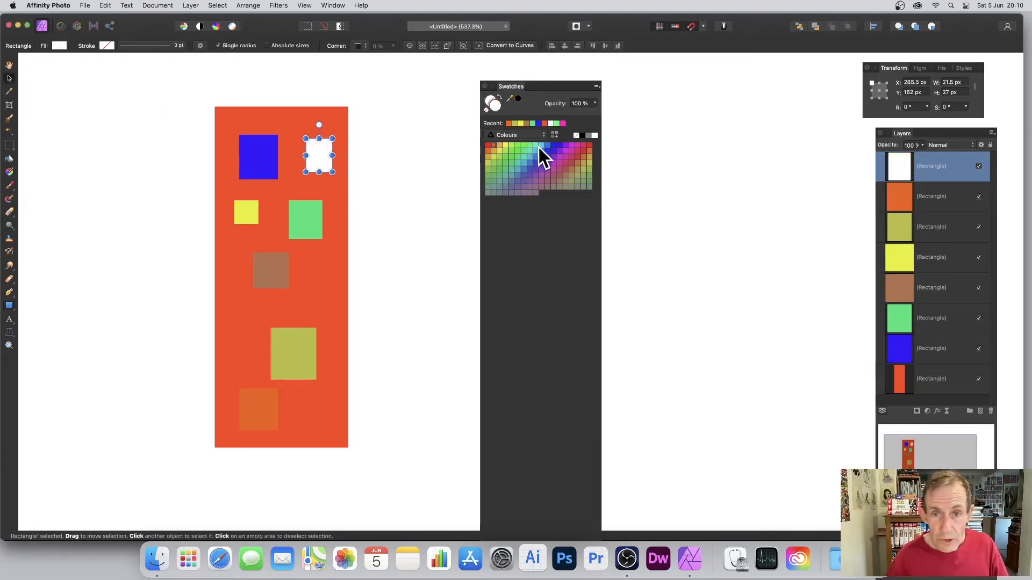
{"action": "left_click", "coordinate": [571, 147]}
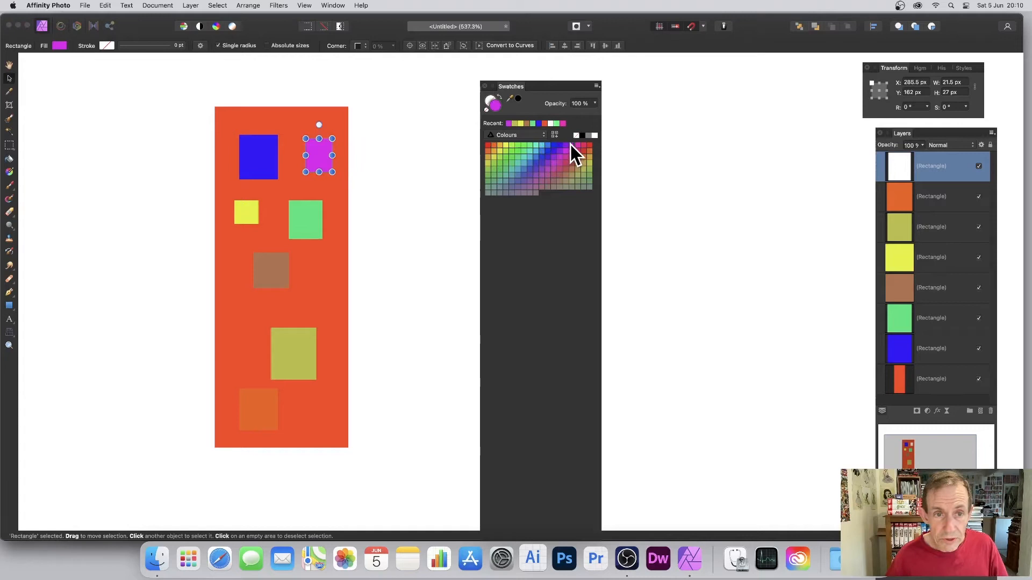
{"action": "left_click", "coordinate": [253, 111]}
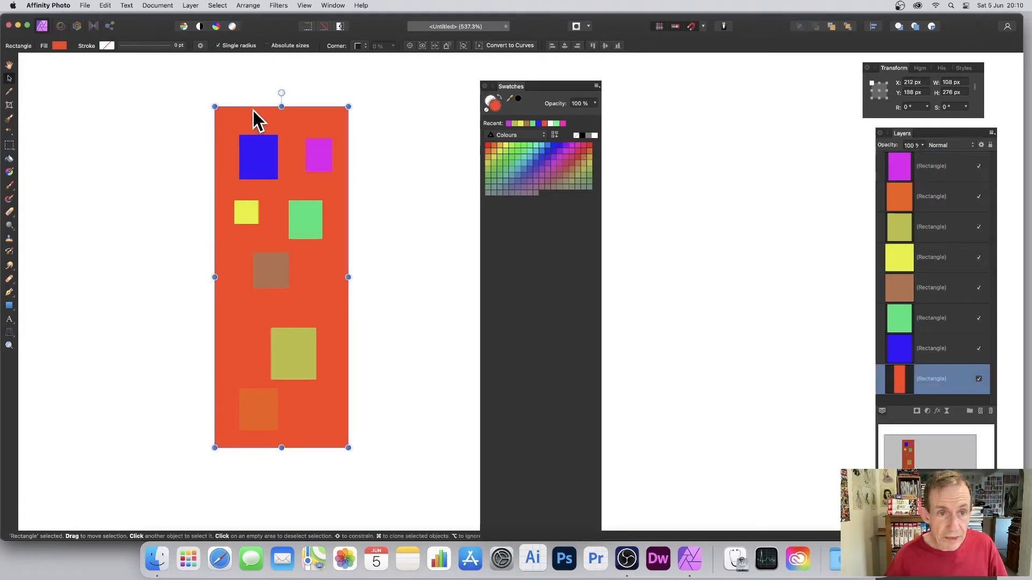
{"action": "left_click", "coordinate": [593, 135]}
- Select all eight rectangles and combine them into a new pixel layer with Merge Visible
{"action": "left_click_drag", "start_coordinate": [158, 83], "coordinate": [426, 492]}
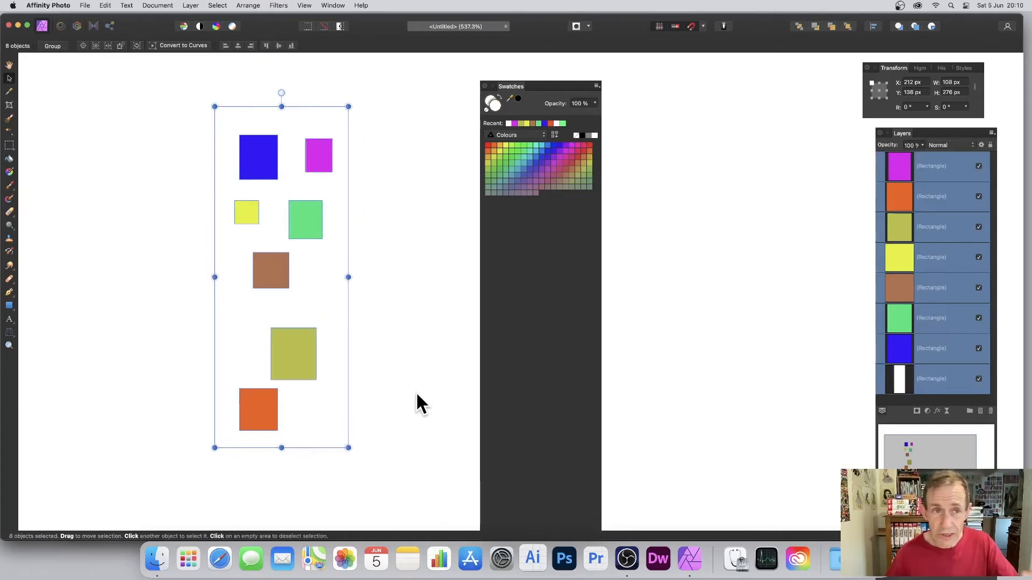
{"action": "left_click", "coordinate": [191, 6]}
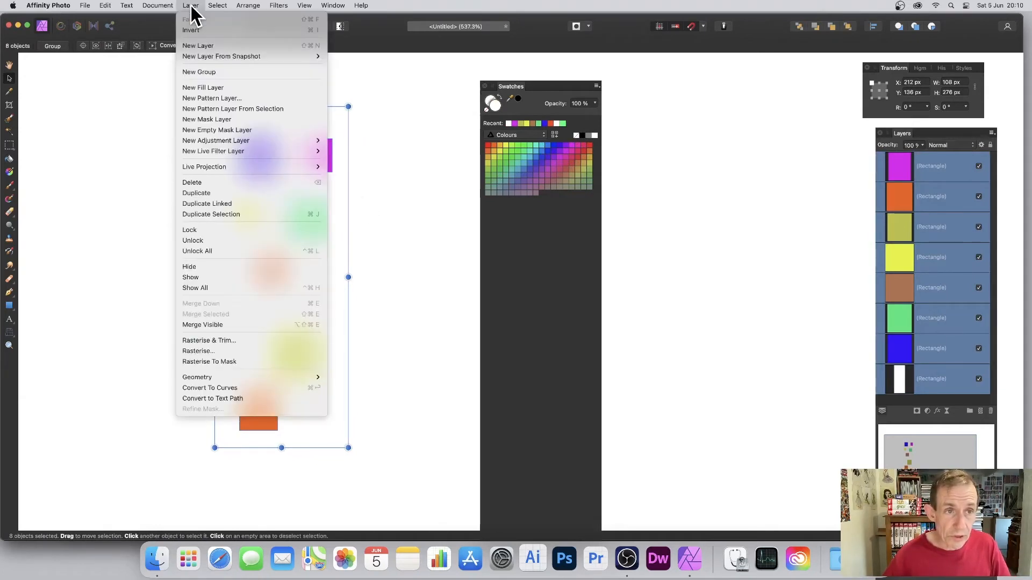
{"action": "left_click", "coordinate": [225, 324]}
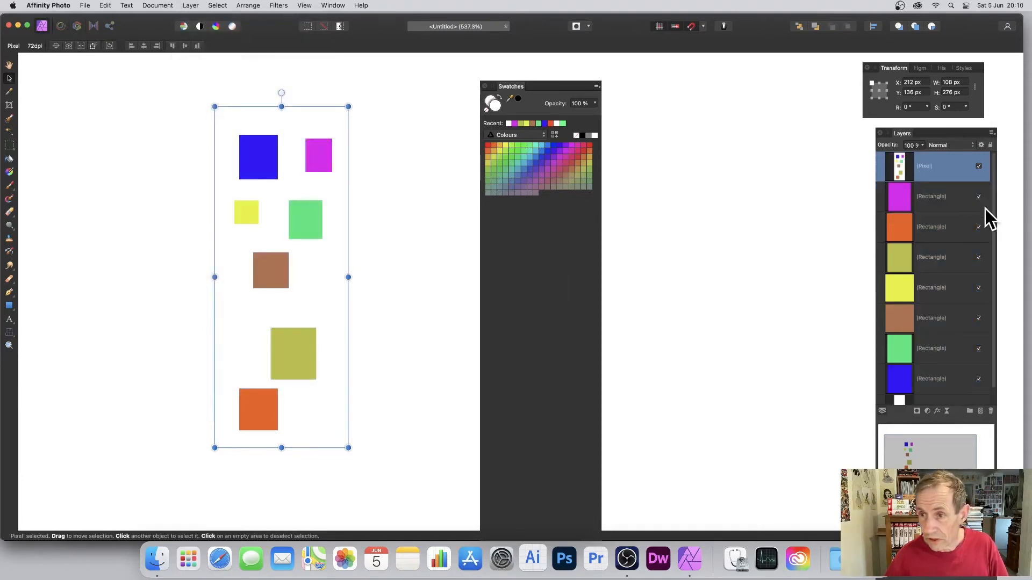
- Hide the original rectangle layers and move the merged pixel layer to about X 224 px, Y 128 px
{"action": "left_click", "coordinate": [977, 288]}
{"action": "left_click", "coordinate": [979, 349]}
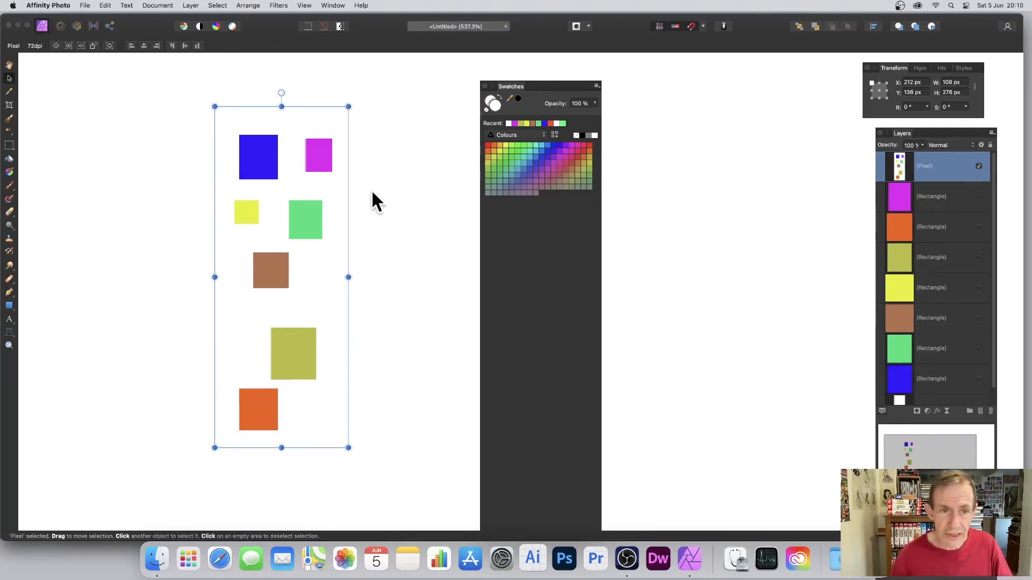
{"action": "left_click_drag", "start_coordinate": [272, 142], "coordinate": [283, 133]}
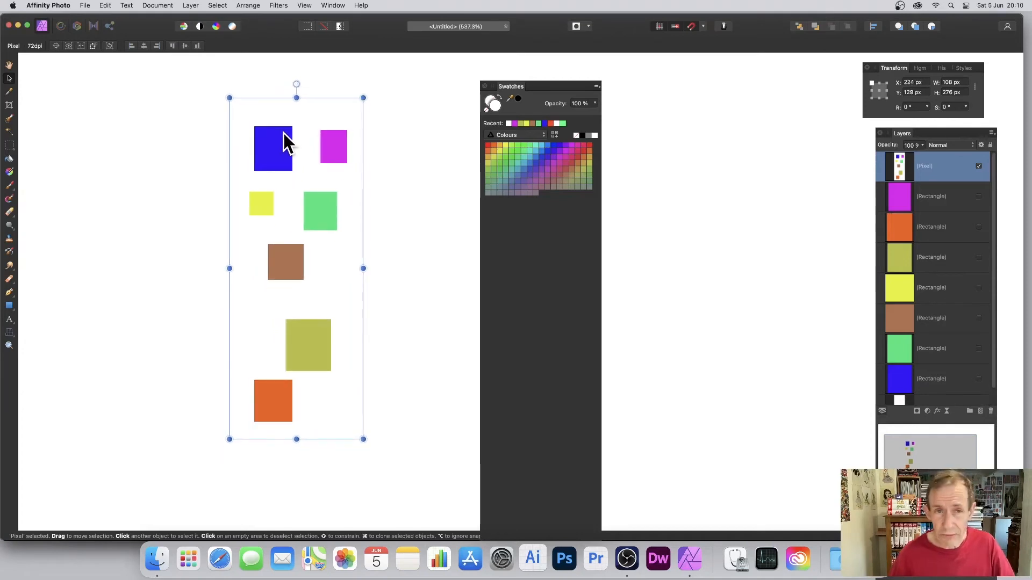
- Create a pattern layer from the merged pixel layer, then move its tile and shrink it to about 49.7 × 127 px
{"action": "left_click", "coordinate": [189, 6]}
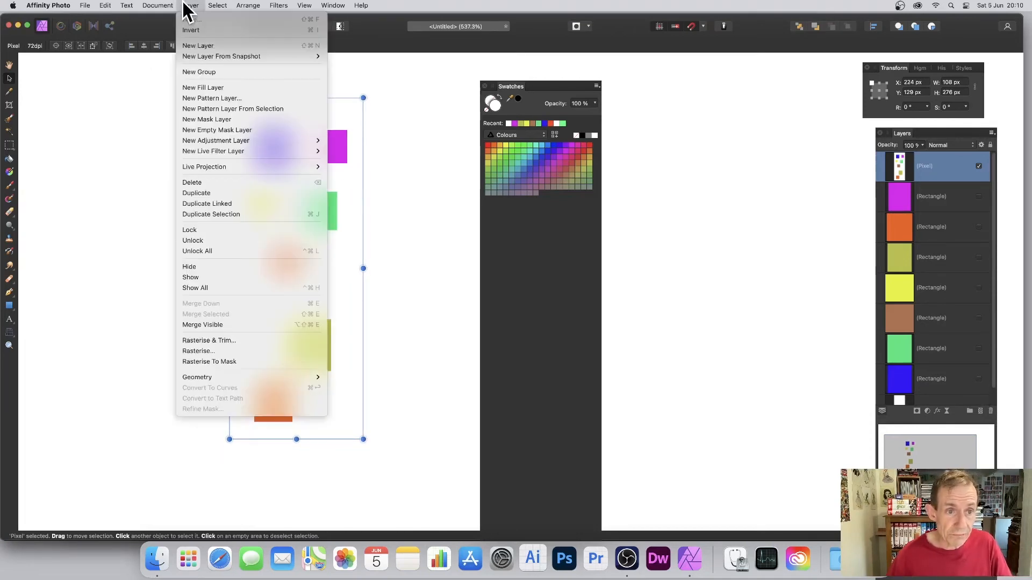
{"action": "left_click", "coordinate": [257, 107]}
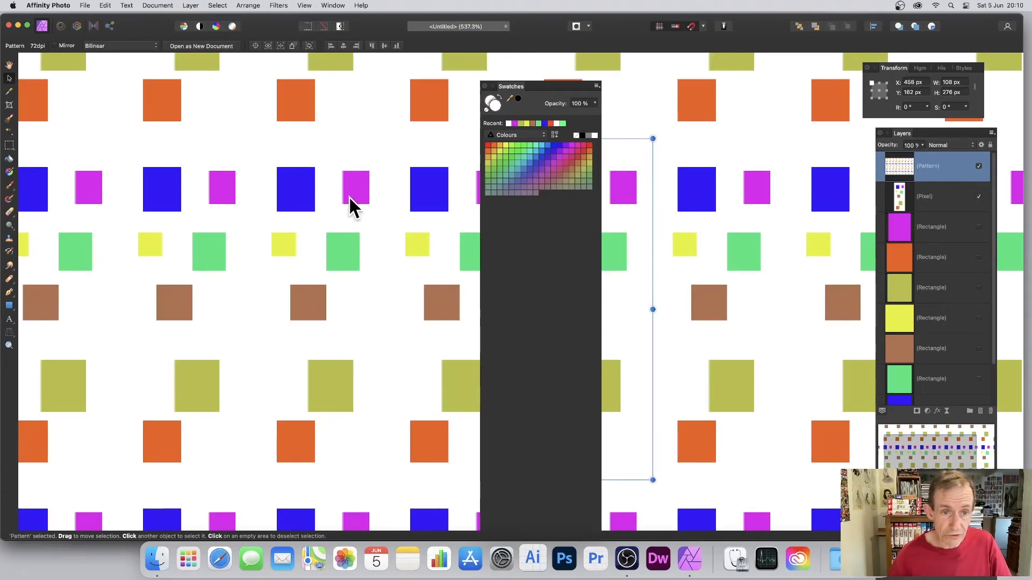
{"action": "left_click_drag", "start_coordinate": [652, 138], "coordinate": [577, 210]}
{"action": "left_click", "coordinate": [485, 87]}
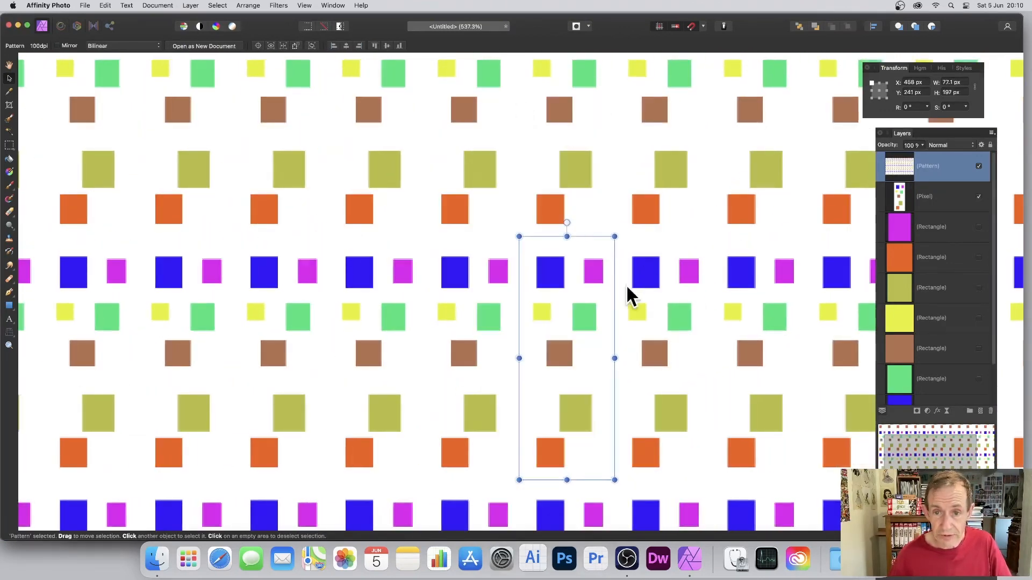
{"action": "left_click_drag", "start_coordinate": [591, 267], "coordinate": [437, 202]}
{"action": "left_click_drag", "start_coordinate": [462, 167], "coordinate": [399, 245]}
{"action": "left_click", "coordinate": [438, 249]}
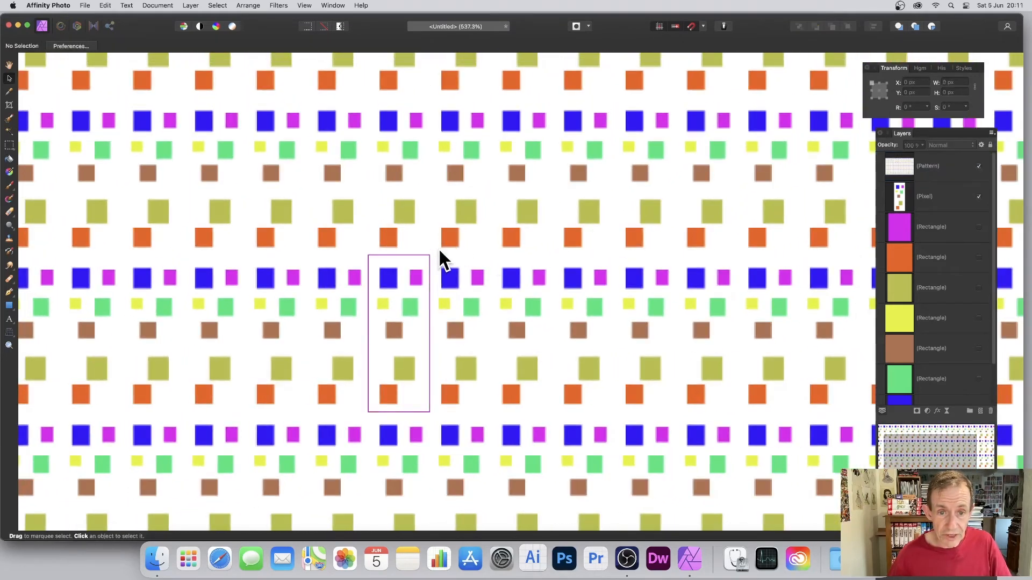
- Delete the merged pixel layer beneath the pattern and shrink the pattern tile to about 47 × 120 px
{"action": "left_click", "coordinate": [347, 237]}
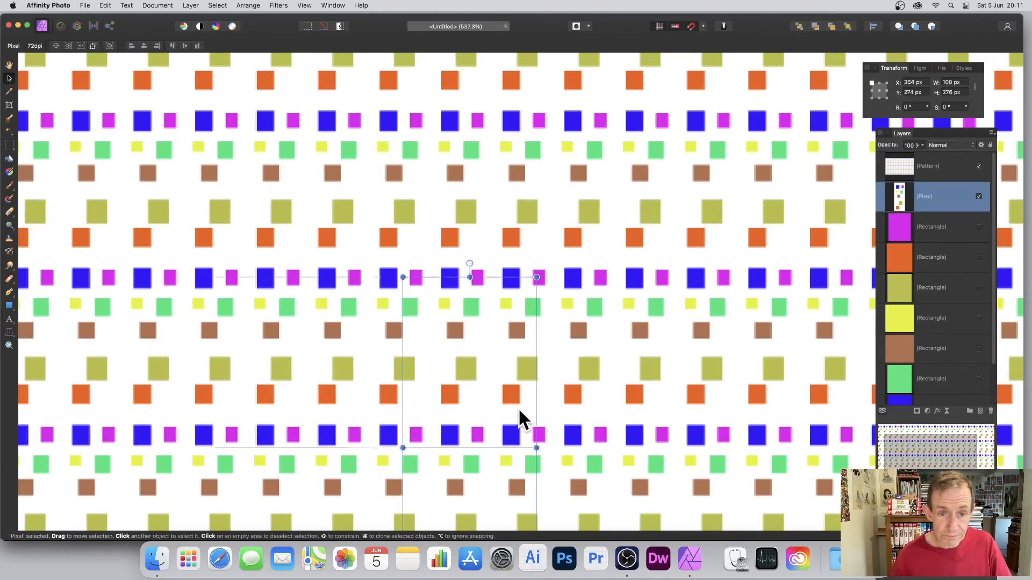
{"action": "key", "text": "Delete"}
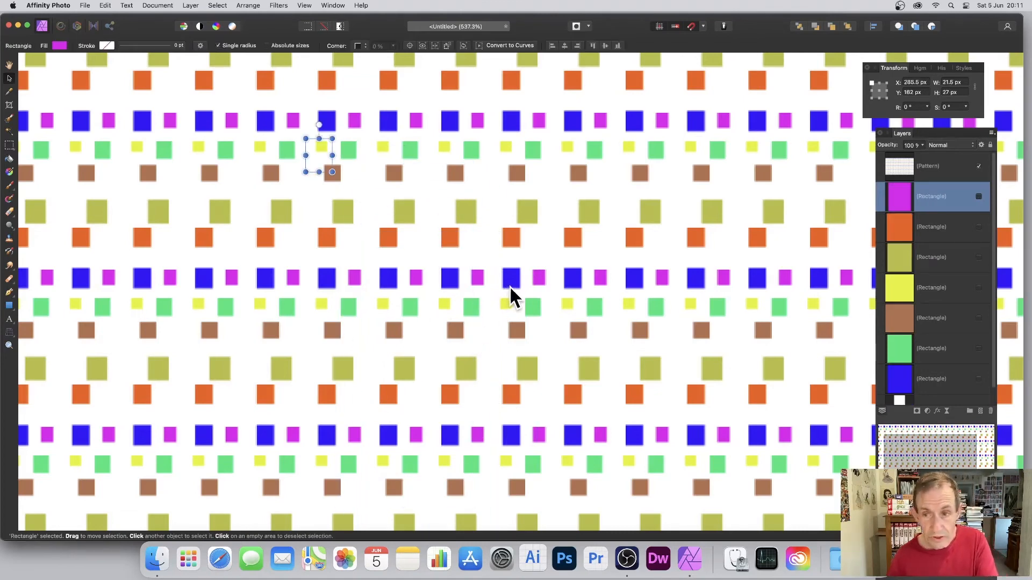
{"action": "left_click", "coordinate": [901, 170]}
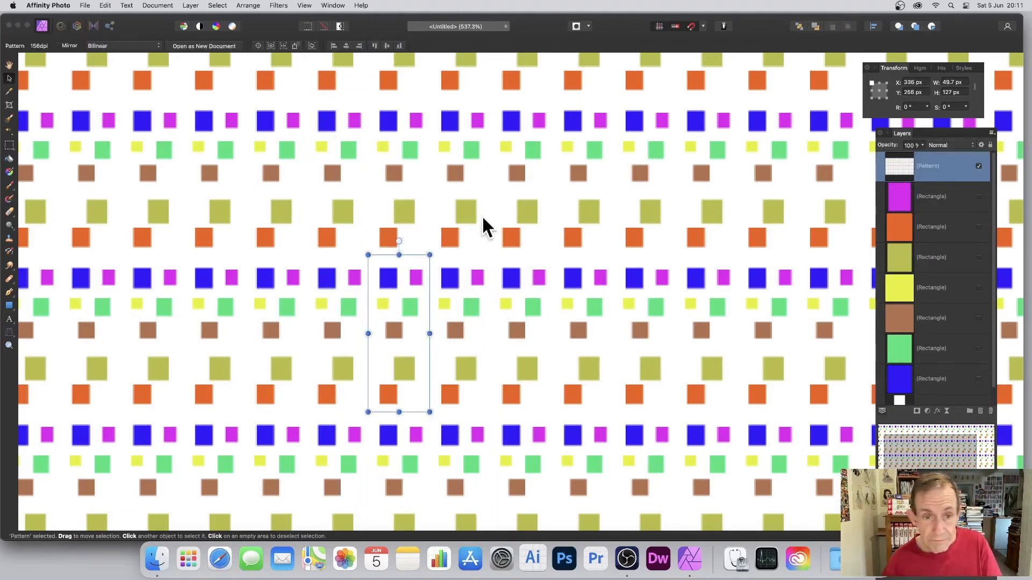
{"action": "left_click_drag", "start_coordinate": [370, 260], "coordinate": [371, 264]}
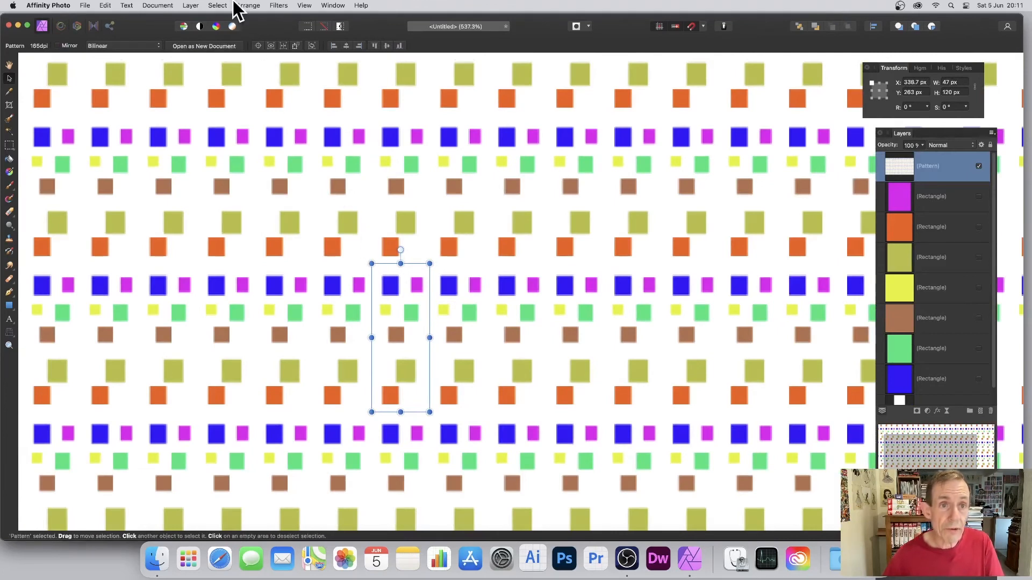
{"action": "left_click", "coordinate": [276, 7]}
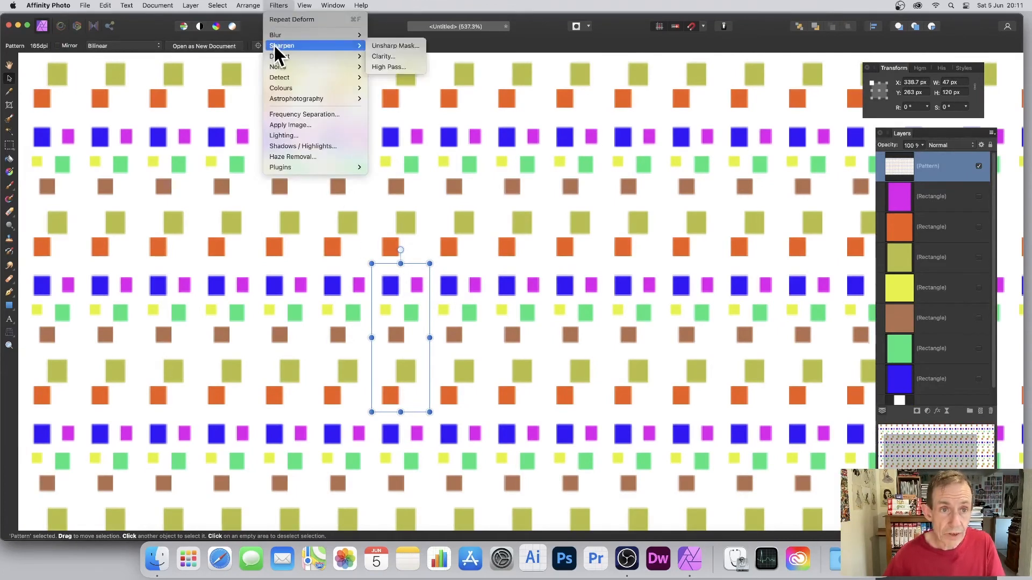
{"action": "mouse_move", "coordinate": [276, 38]}
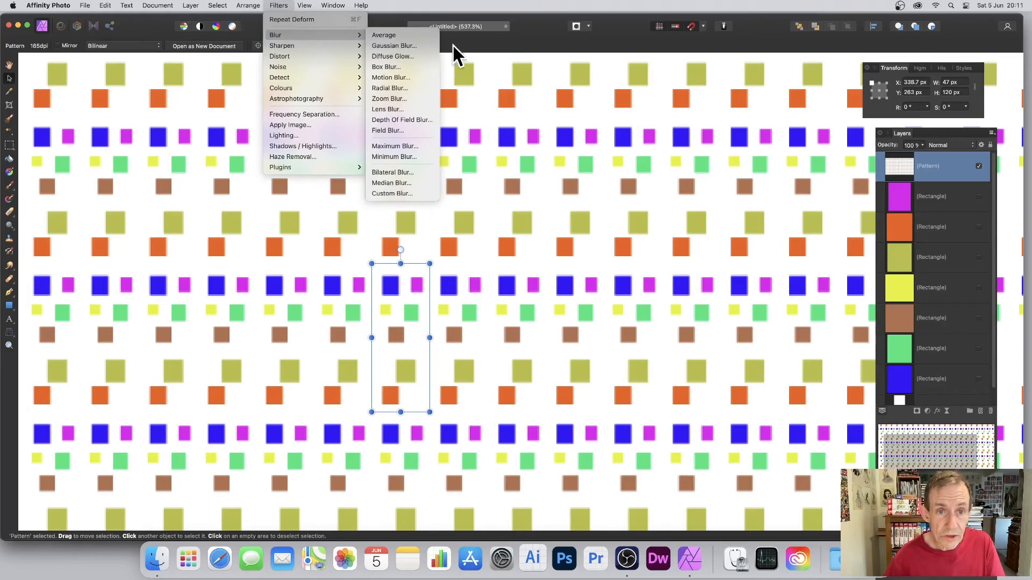
{"action": "left_click", "coordinate": [400, 98]}
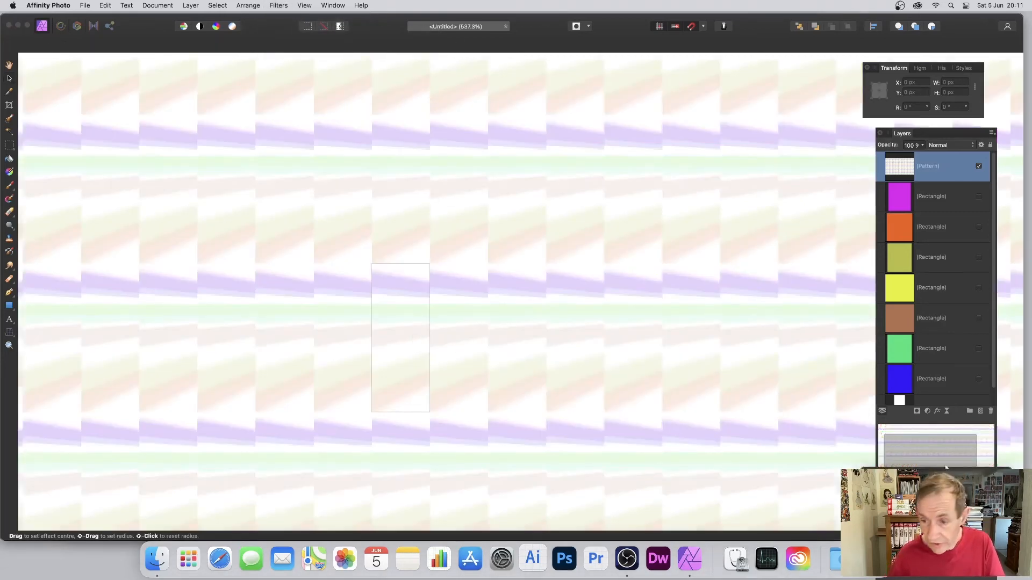
{"action": "left_click", "coordinate": [934, 522]}
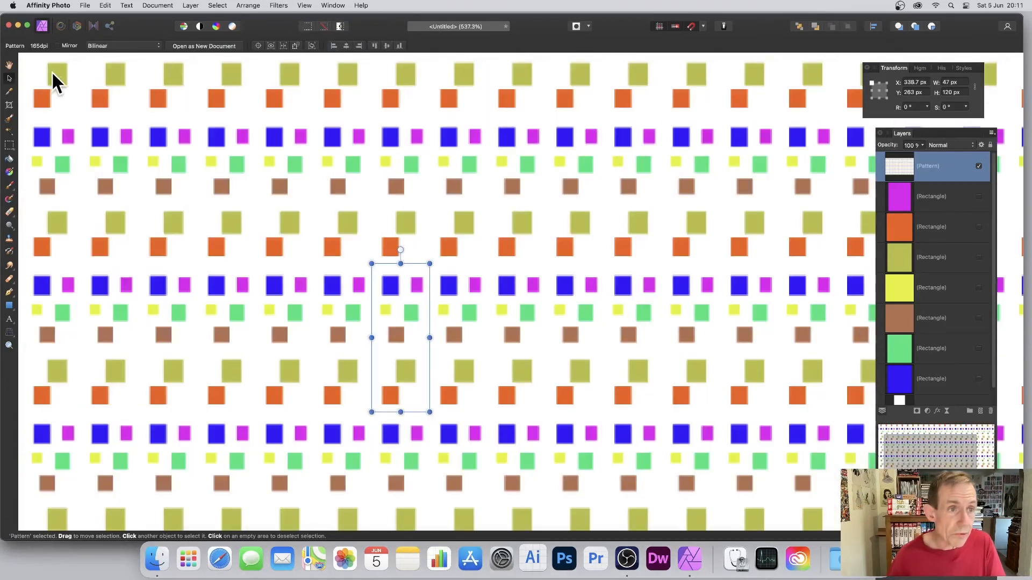
- Turn on mirroring for the pattern layer and apply a Zoom Blur with its effect centre placed inside the pattern tile
{"action": "left_click", "coordinate": [57, 44]}
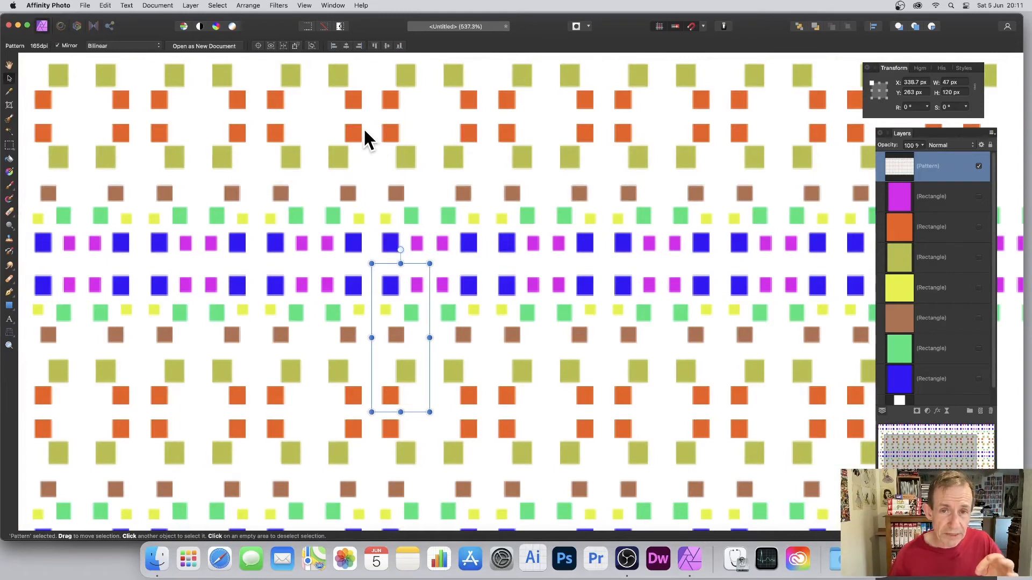
{"action": "left_click", "coordinate": [278, 6]}
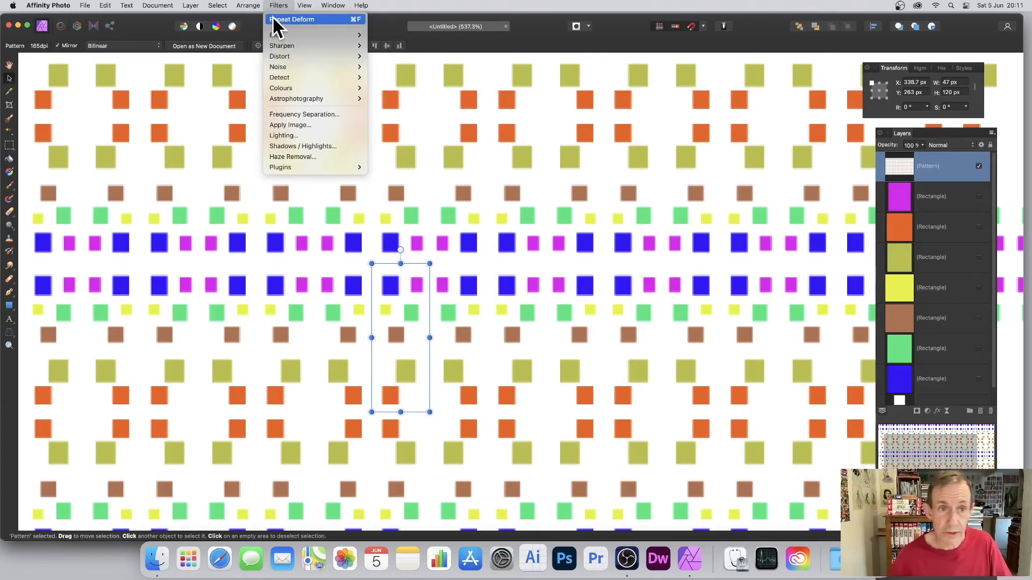
{"action": "mouse_move", "coordinate": [283, 36]}
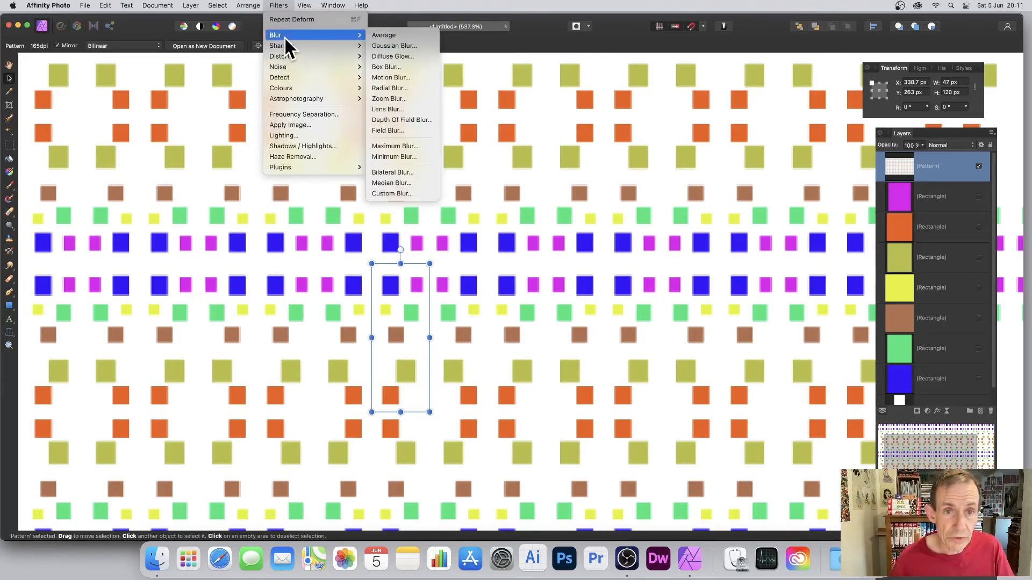
{"action": "left_click", "coordinate": [409, 98]}
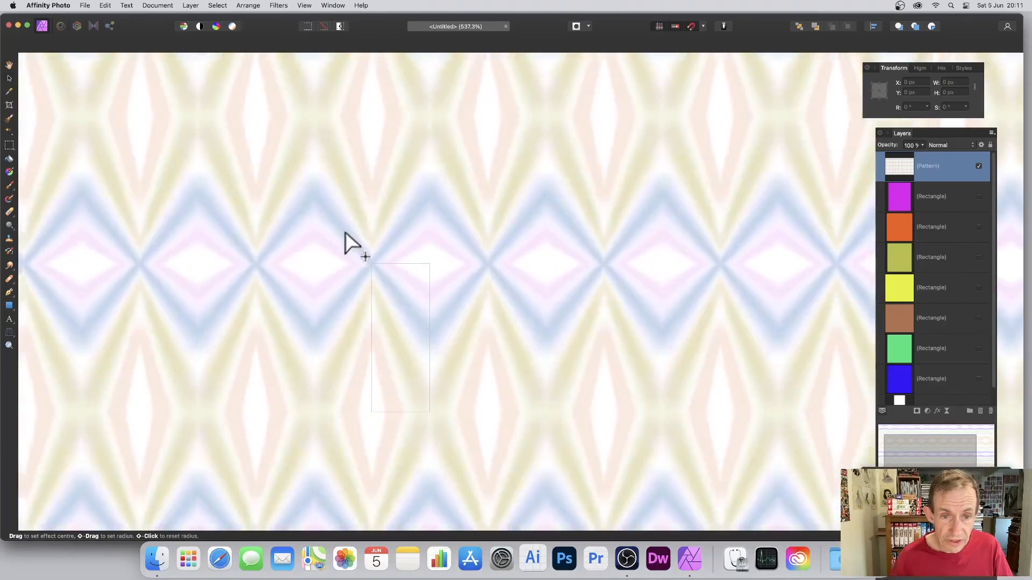
{"action": "left_click_drag", "start_coordinate": [345, 232], "coordinate": [437, 363]}
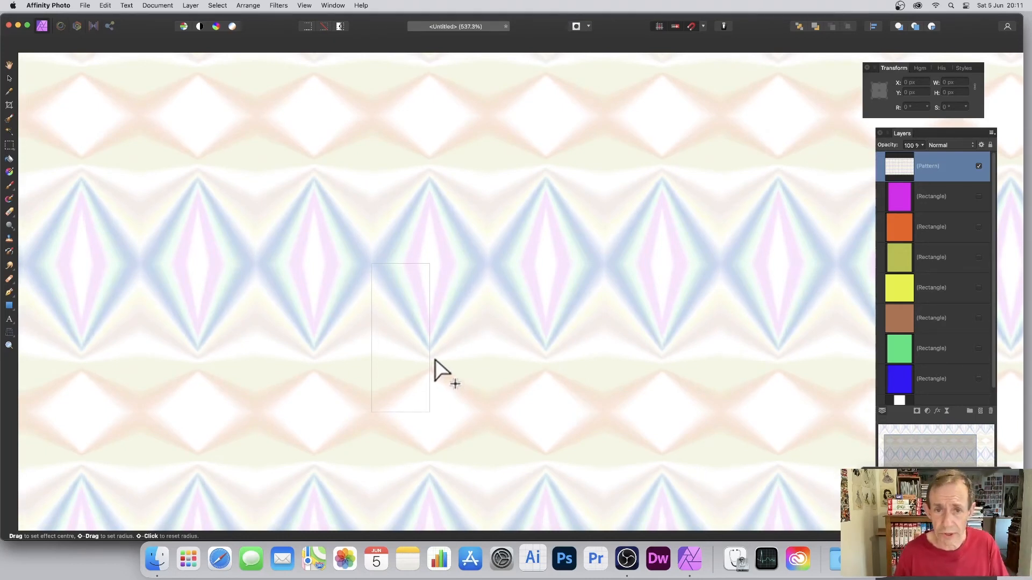
{"action": "left_click_drag", "start_coordinate": [417, 315], "coordinate": [401, 332]}
{"action": "left_click", "coordinate": [951, 516]}
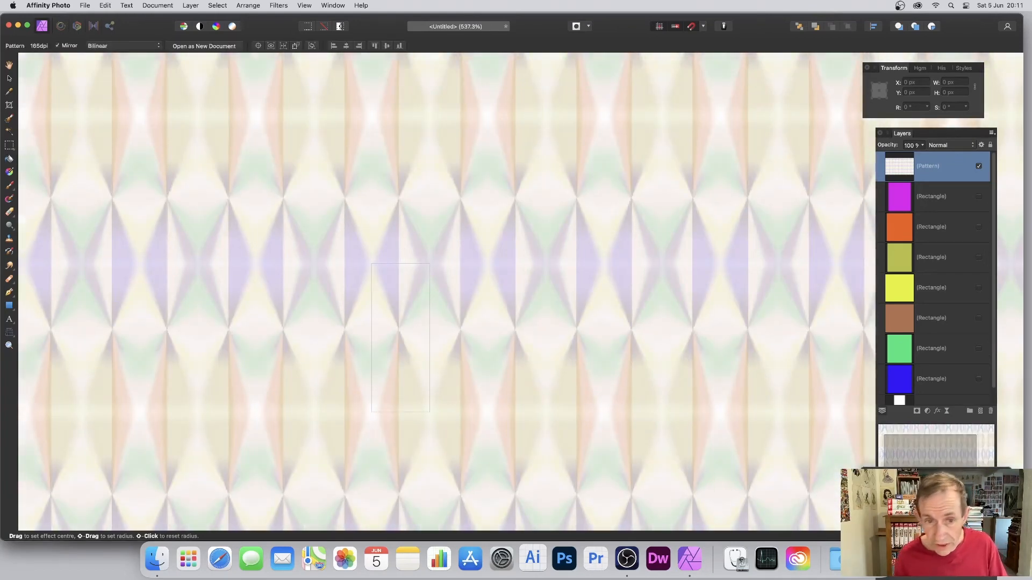
- Shrink the pattern tile to about 22.7 × 58 px rotated about -27.1°, and create a pixel layer from it with Merge Visible
{"action": "key", "text": "v"}
{"action": "left_click_drag", "start_coordinate": [372, 264], "coordinate": [443, 268]}
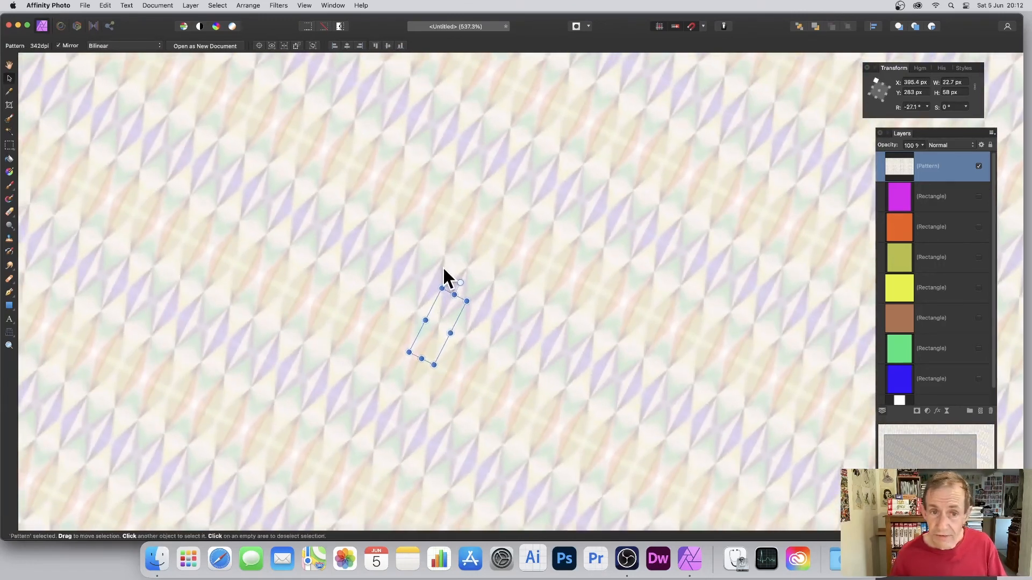
{"action": "left_click", "coordinate": [191, 6]}
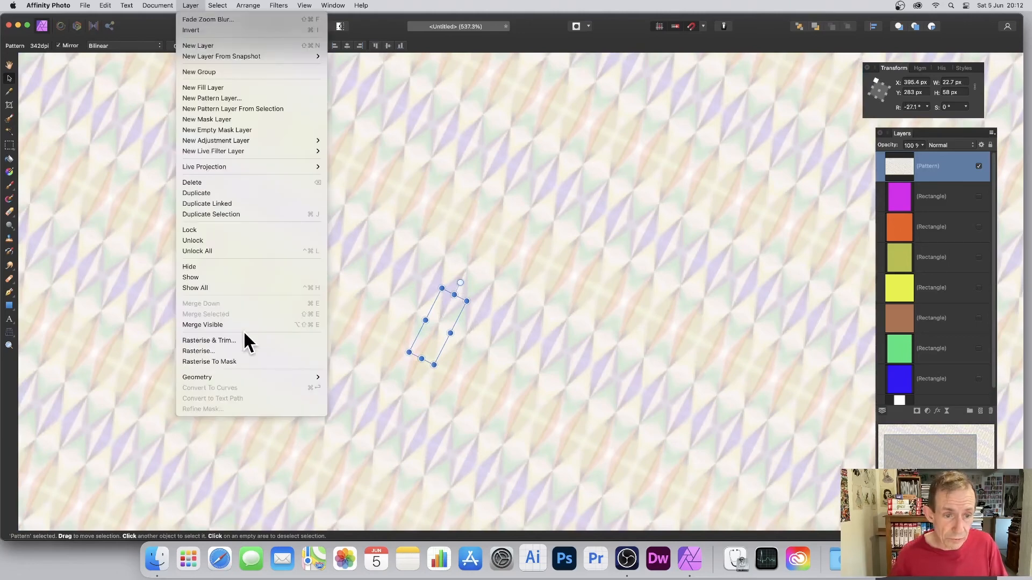
{"action": "left_click", "coordinate": [223, 325]}
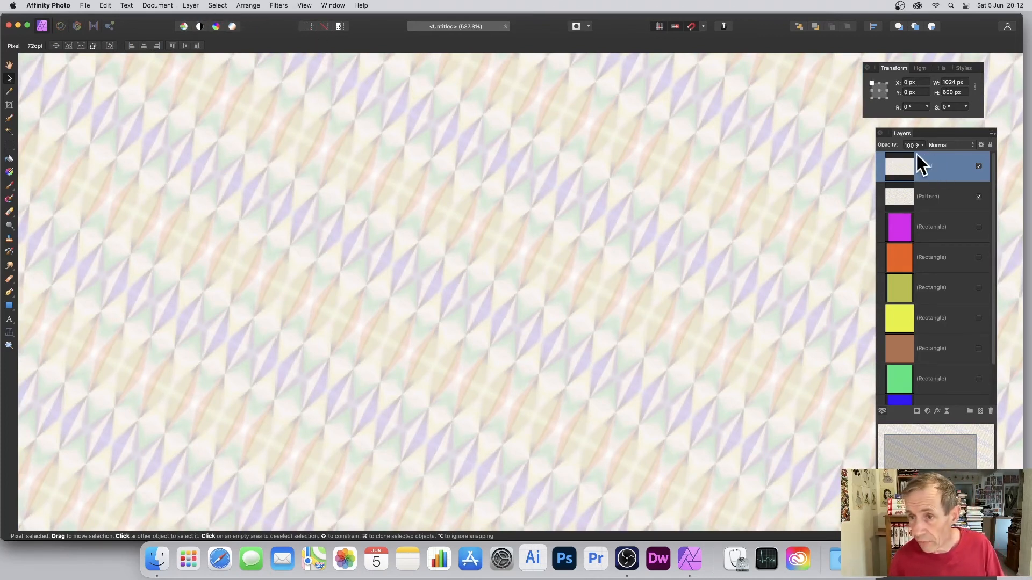
{"action": "left_click", "coordinate": [190, 5]}
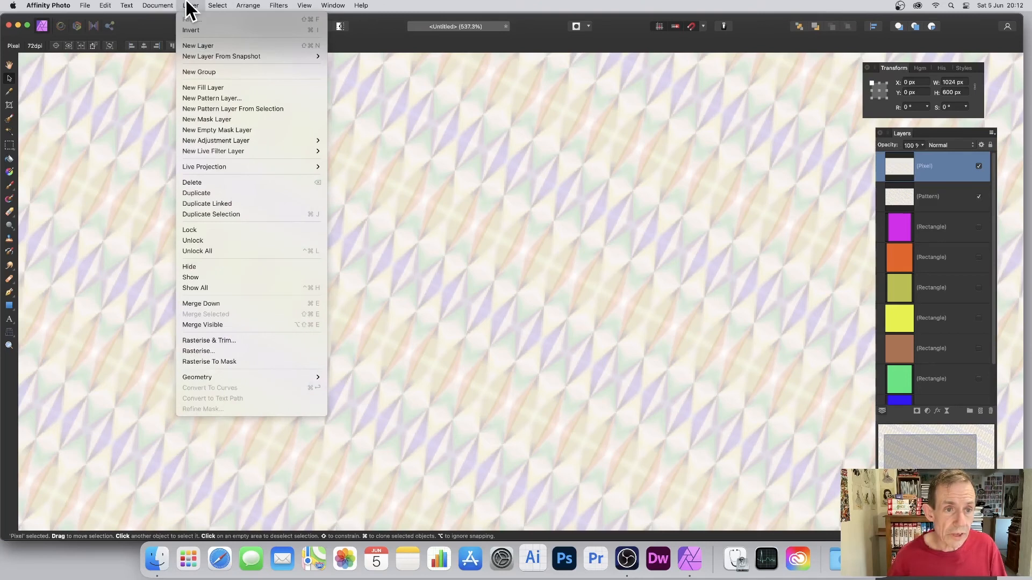
{"action": "mouse_move", "coordinate": [220, 141]}
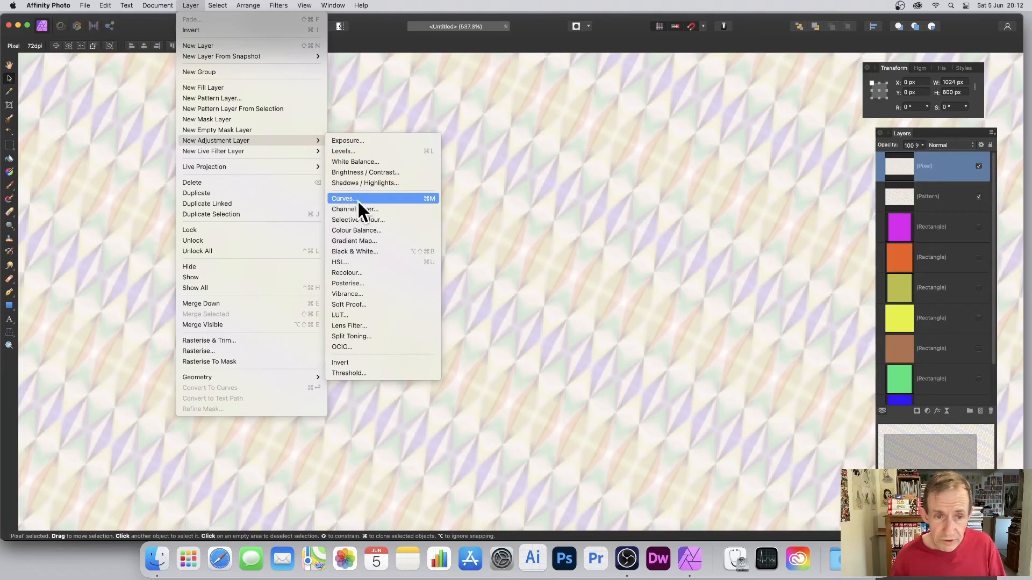
{"action": "left_click", "coordinate": [363, 240]}
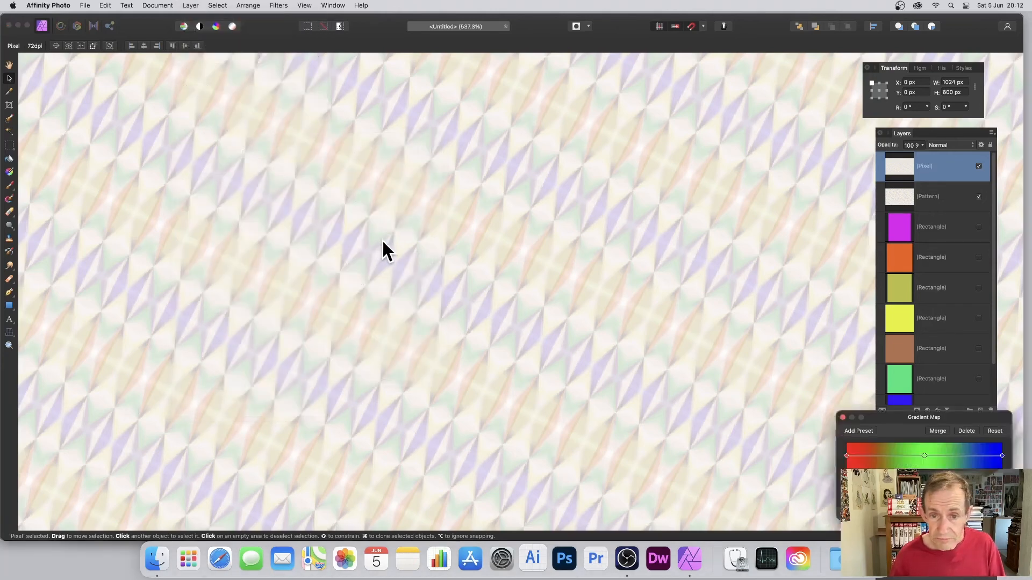
{"action": "left_click_drag", "start_coordinate": [922, 429], "coordinate": [463, 246]}
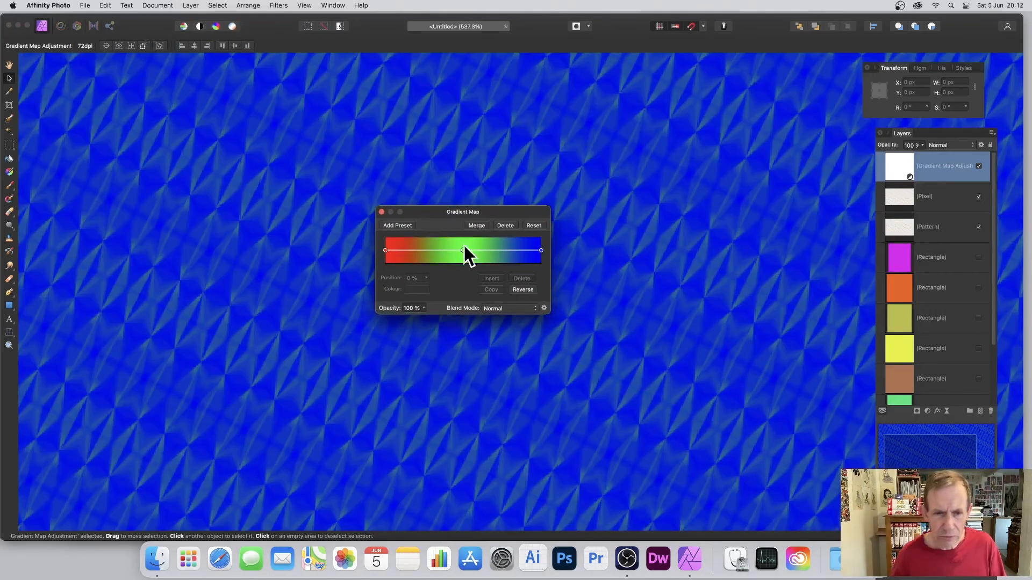
{"action": "left_click", "coordinate": [382, 212]}
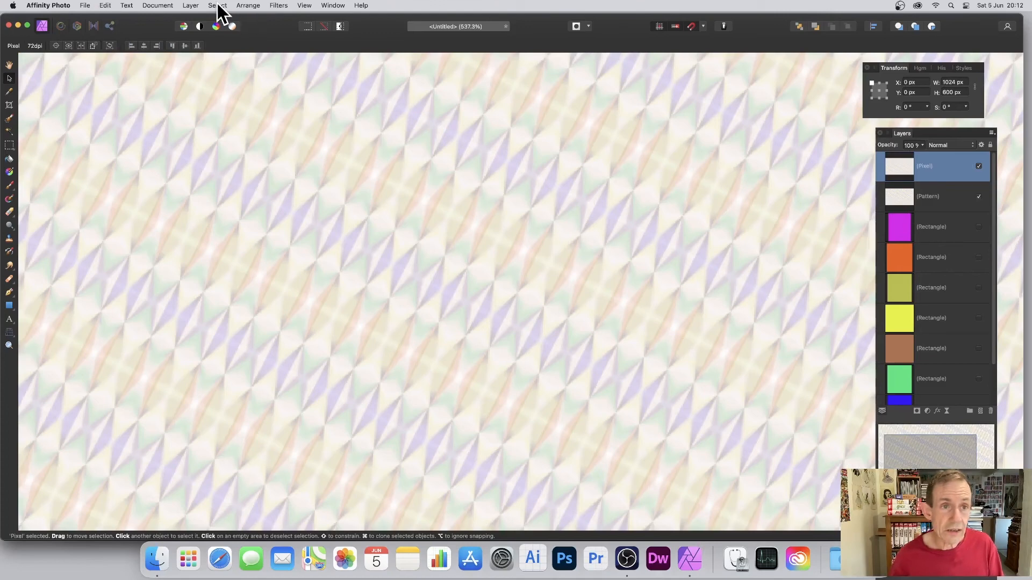
- Add a Levels adjustment above the merged layer with Master black level 64% and output white level 96%
{"action": "left_click", "coordinate": [192, 5]}
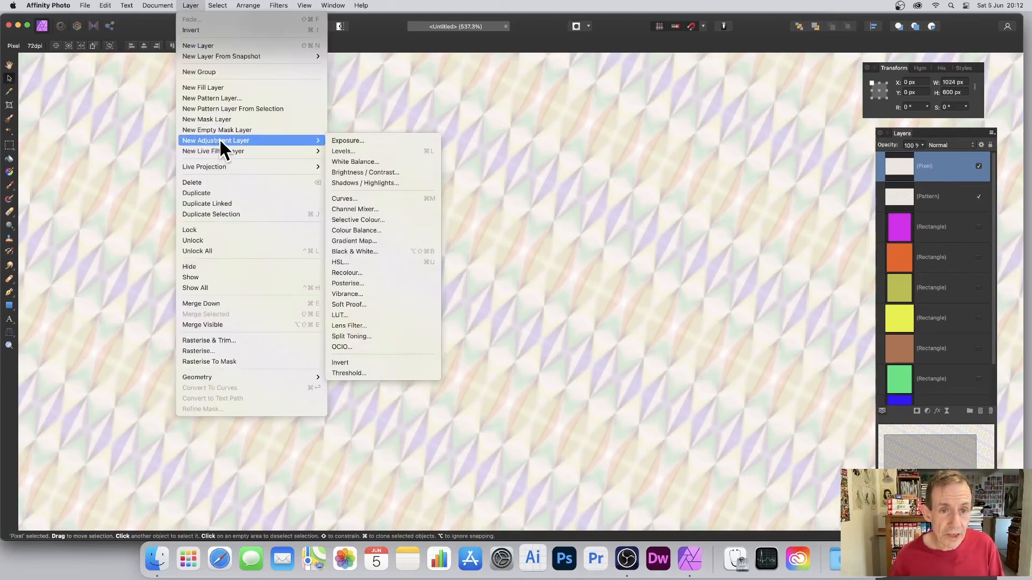
{"action": "left_click", "coordinate": [364, 150]}
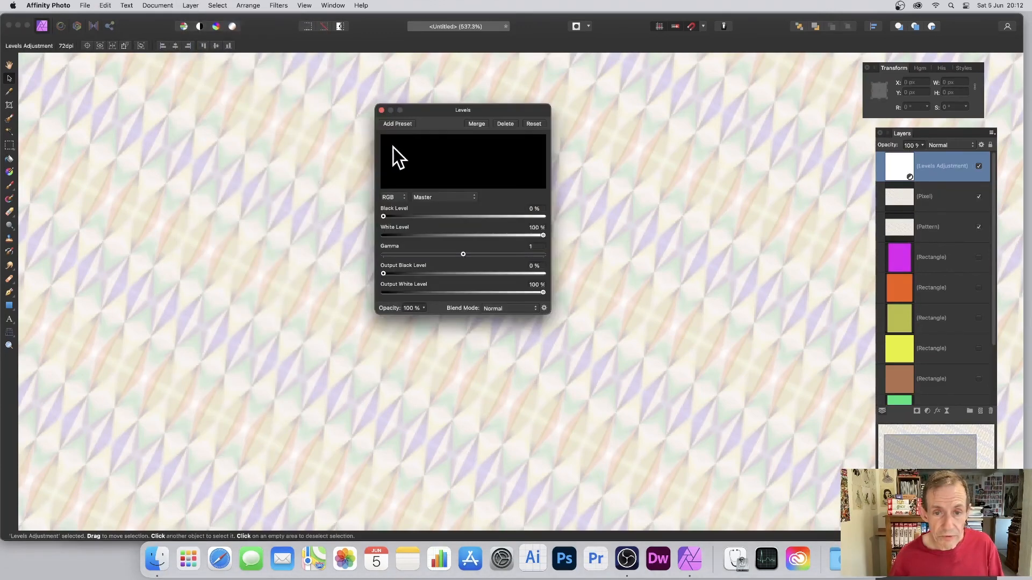
{"action": "left_click_drag", "start_coordinate": [503, 108], "coordinate": [513, 110]}
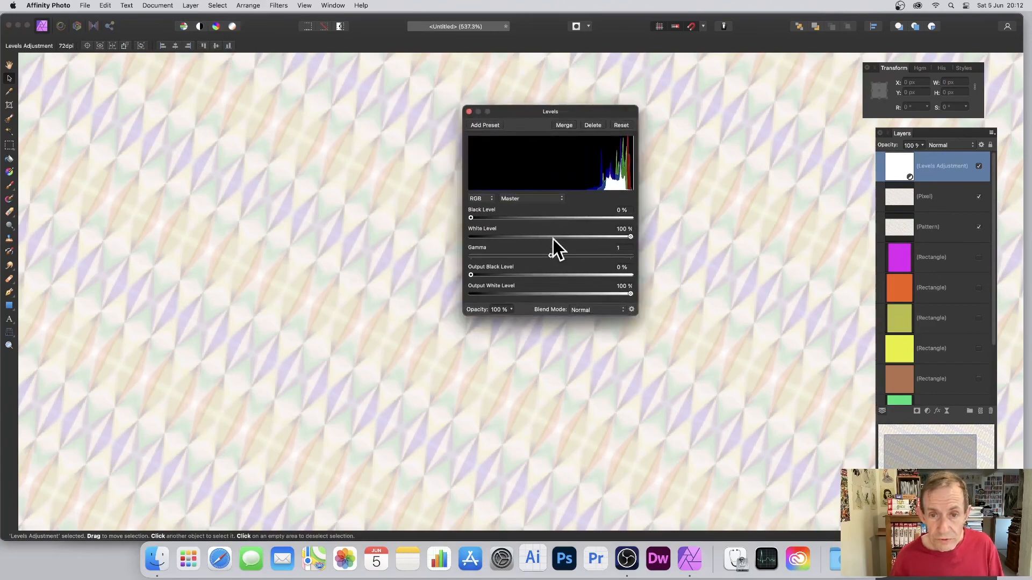
{"action": "left_click_drag", "start_coordinate": [552, 257], "coordinate": [563, 256]}
{"action": "mouse_move", "coordinate": [482, 218]}
{"action": "left_mouse_down"}
{"action": "mouse_move", "coordinate": [583, 219]}
{"action": "mouse_move", "coordinate": [572, 218]}
{"action": "mouse_move", "coordinate": [603, 237]}
{"action": "mouse_move", "coordinate": [633, 237]}
{"action": "left_mouse_up"}
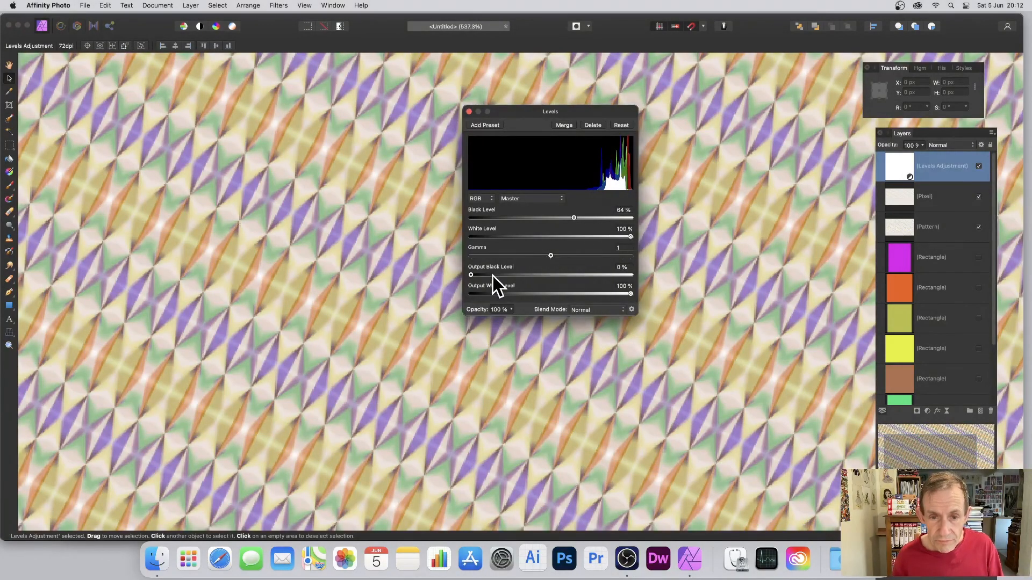
{"action": "left_click_drag", "start_coordinate": [492, 275], "coordinate": [469, 275]}
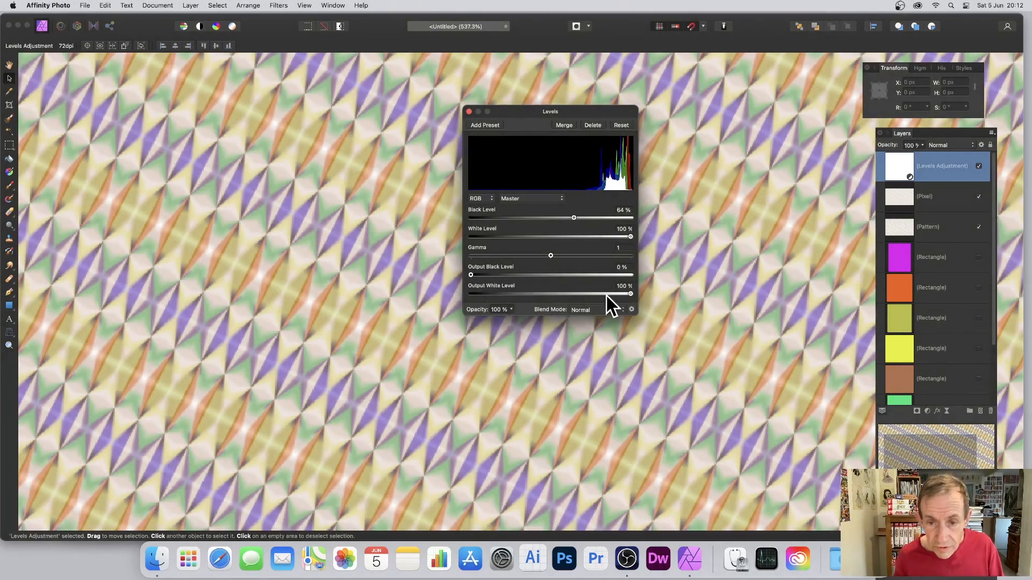
{"action": "mouse_move", "coordinate": [606, 294]}
{"action": "left_mouse_down"}
{"action": "mouse_move", "coordinate": [616, 294]}
{"action": "mouse_move", "coordinate": [594, 294]}
{"action": "mouse_move", "coordinate": [625, 293]}
{"action": "left_mouse_up"}
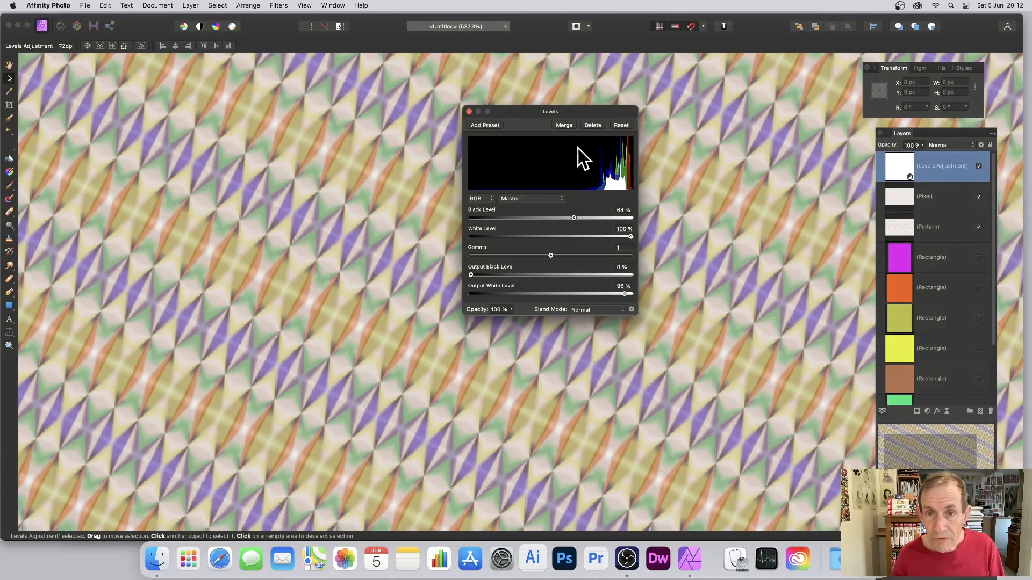
- Set the Levels adjustment's red channel gamma to about 1.163 and raise the channel's output black level
{"action": "left_click", "coordinate": [540, 197]}
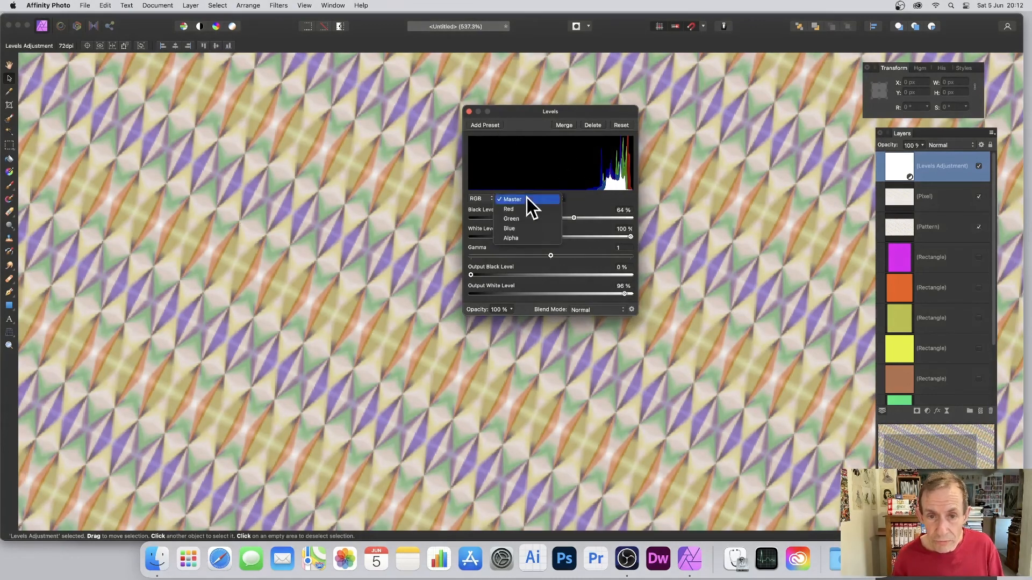
{"action": "left_click", "coordinate": [520, 206]}
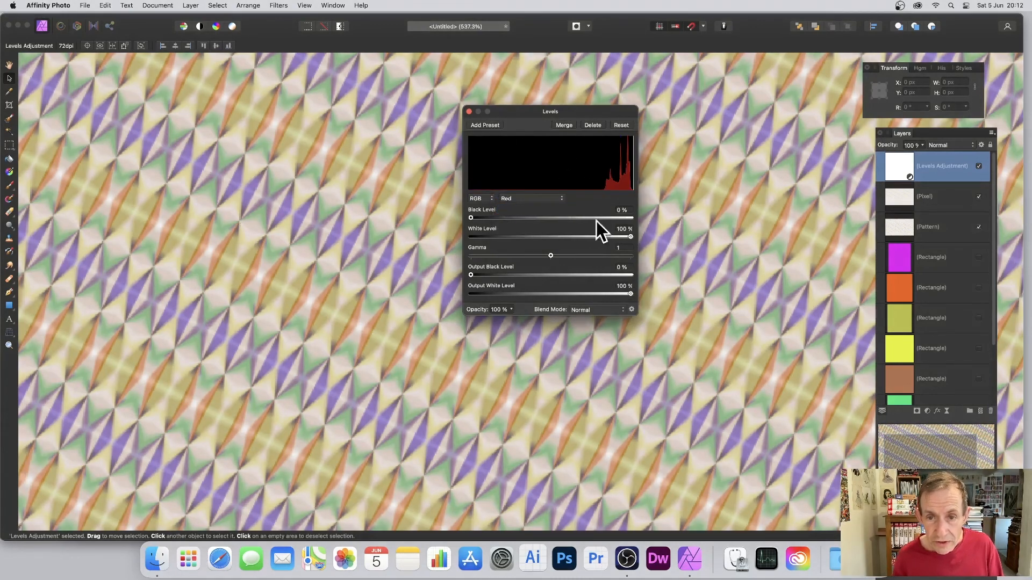
{"action": "left_click_drag", "start_coordinate": [551, 256], "coordinate": [559, 256]}
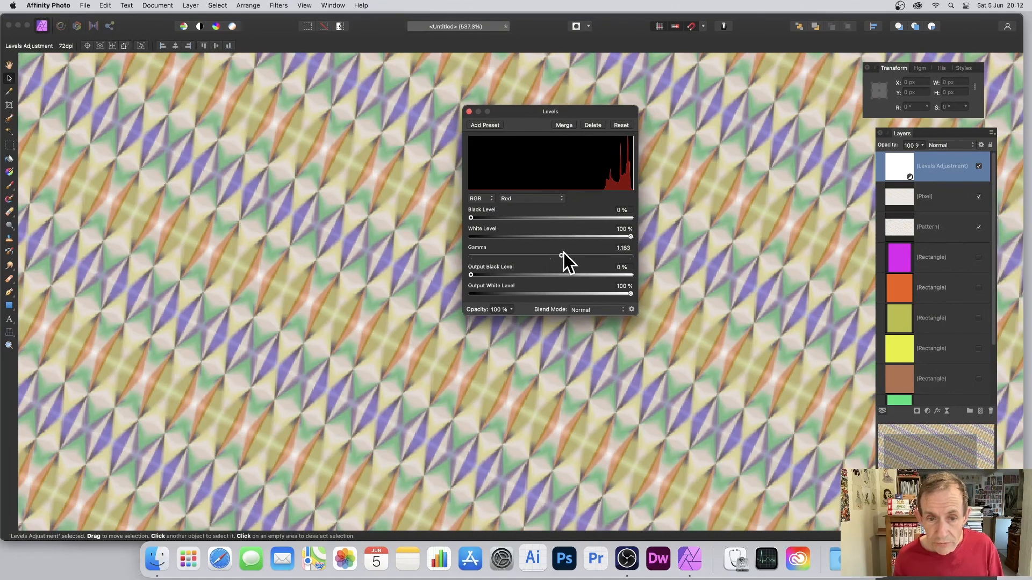
{"action": "mouse_move", "coordinate": [504, 276]}
{"action": "left_mouse_down"}
{"action": "mouse_move", "coordinate": [571, 275]}
{"action": "mouse_move", "coordinate": [505, 274]}
{"action": "left_mouse_up"}
{"action": "left_click", "coordinate": [469, 111]}
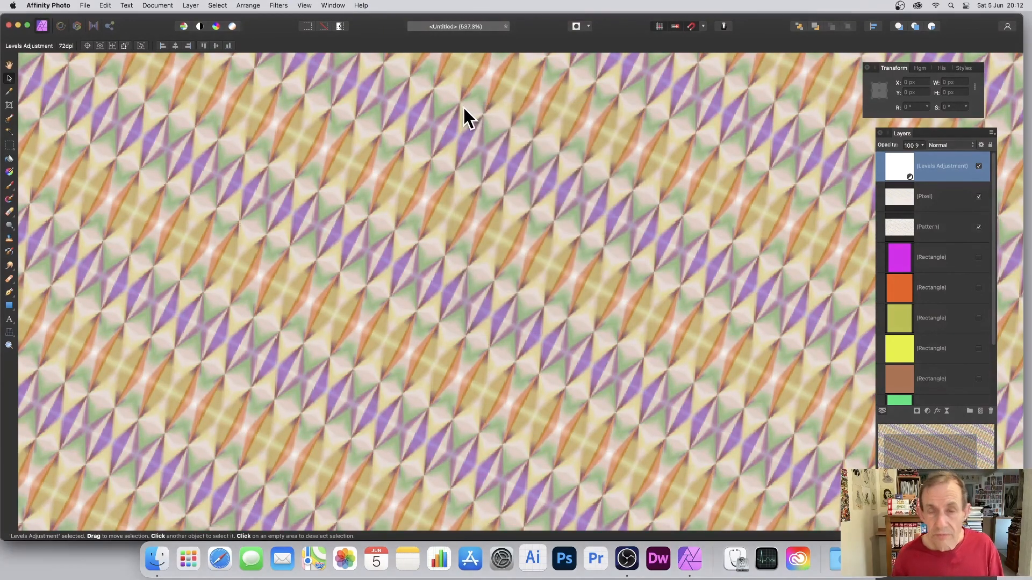